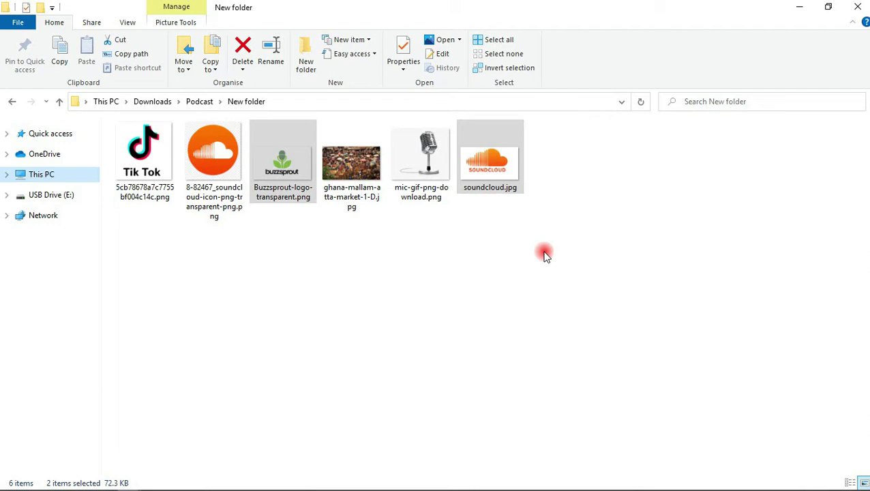
Switch to Photoshop and collapse the open Character settings to clear the workspace
mouse_move(287, 484)
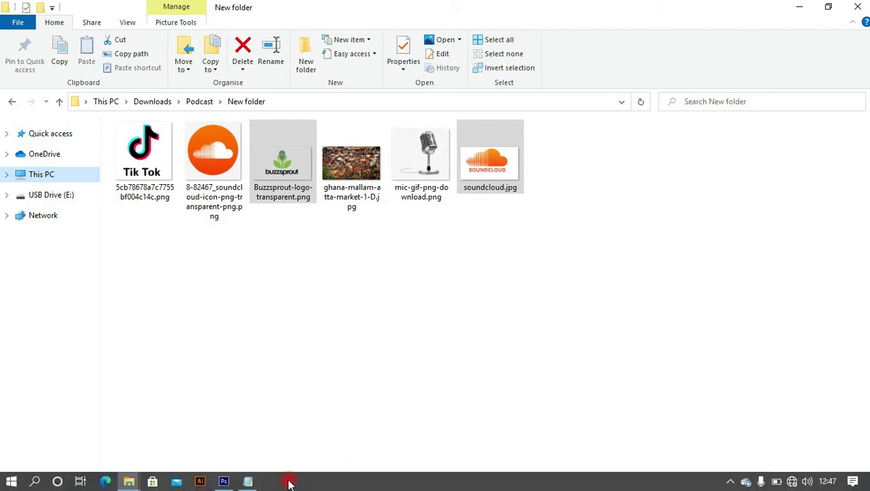
left_click(235, 481)
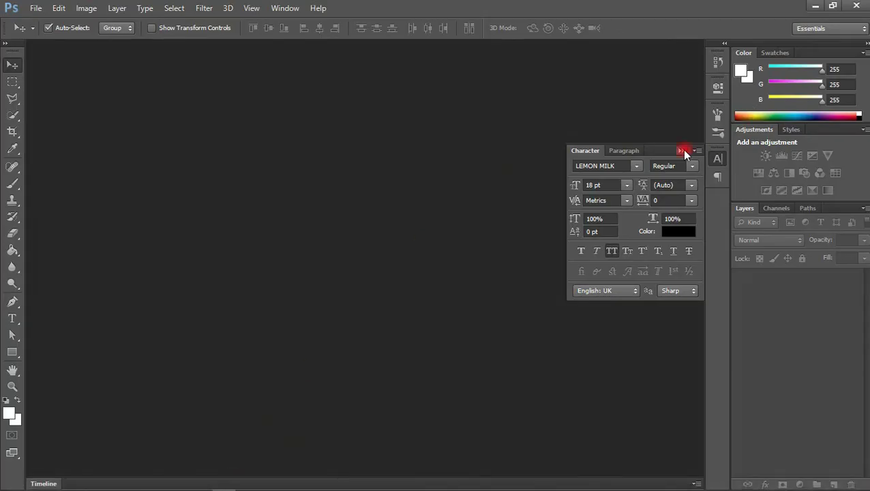
left_click(682, 149)
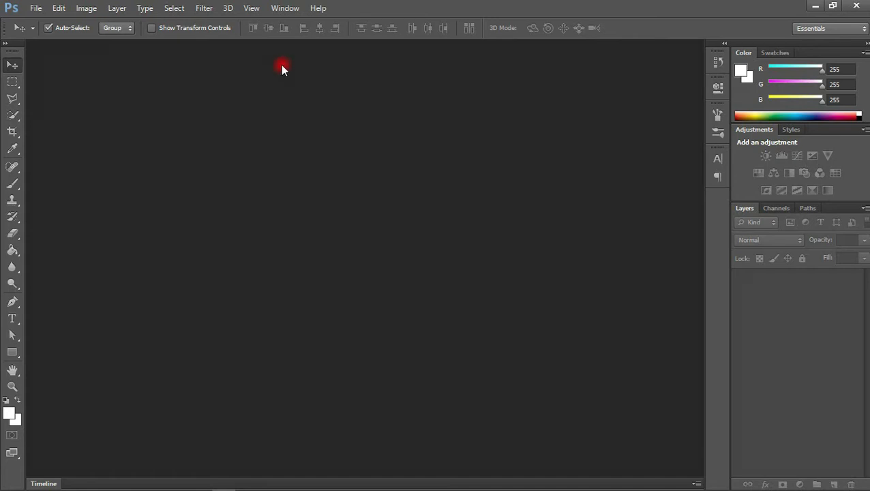
Create a new 1080 by 1080 pixel document named Podcast cover
left_click(32, 9)
left_click(43, 22)
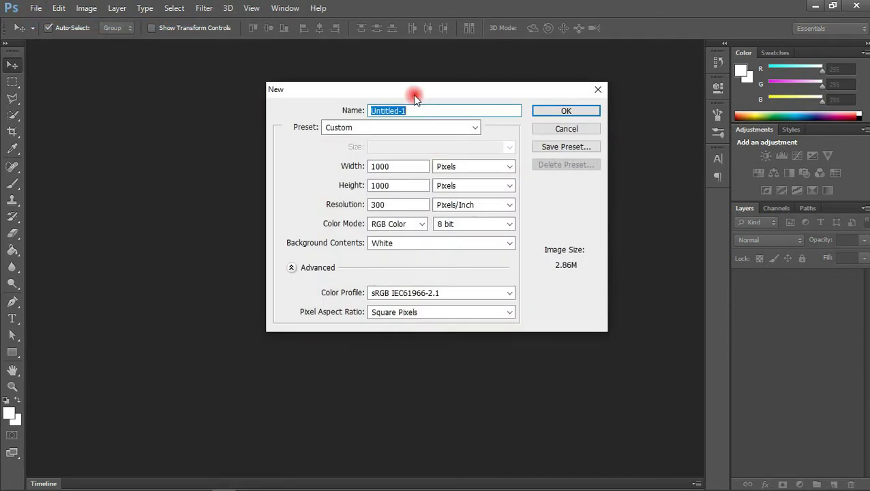
type("Podcast cover")
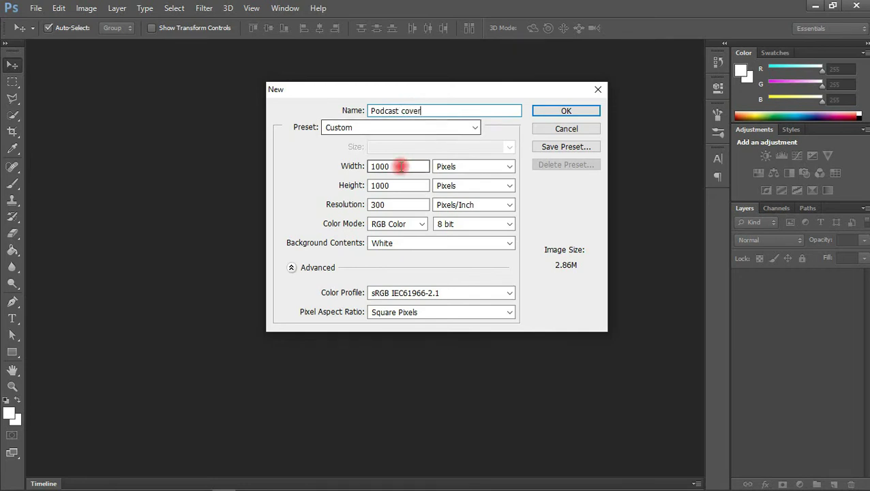
left_click_drag(408, 166, 320, 172)
type("1080")
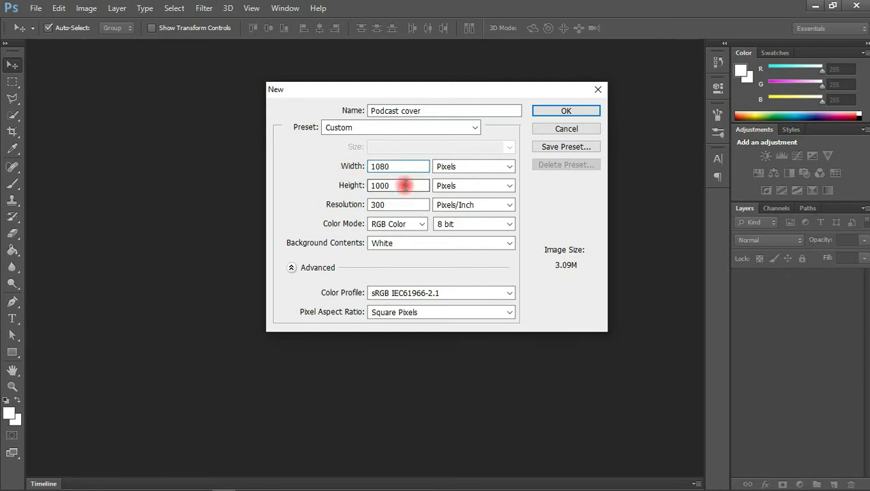
left_click_drag(404, 185, 327, 194)
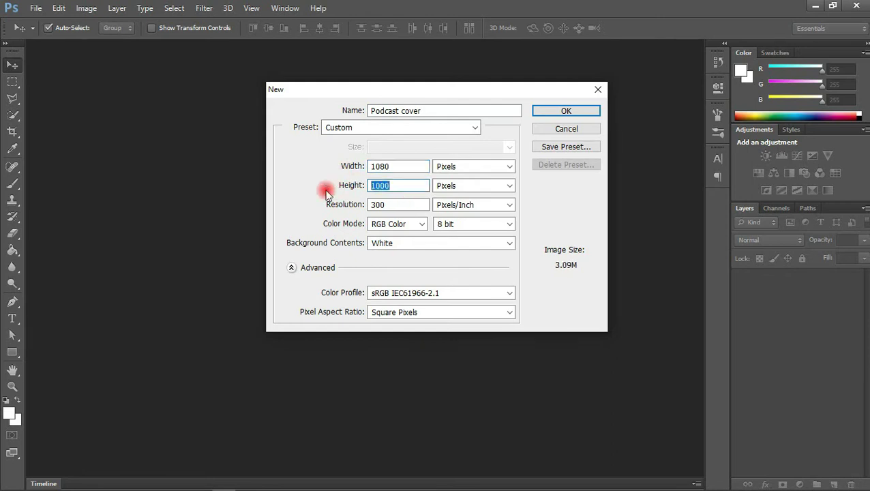
type("108")
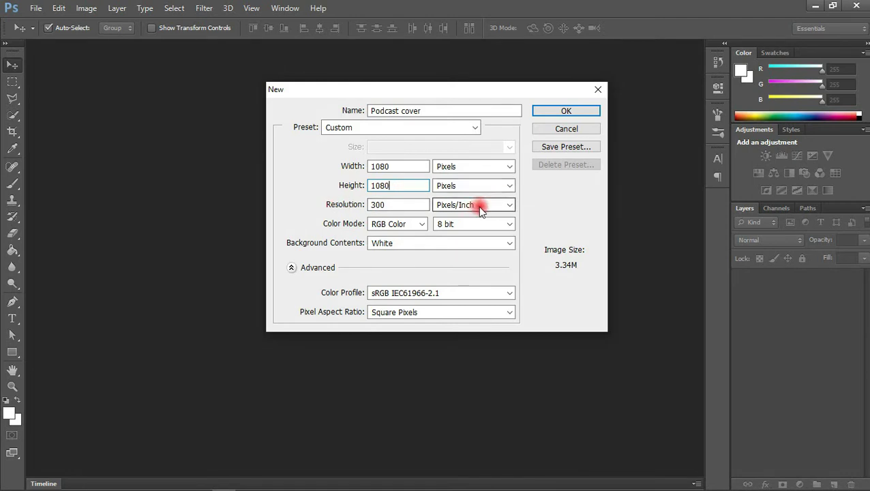
key("Tab")
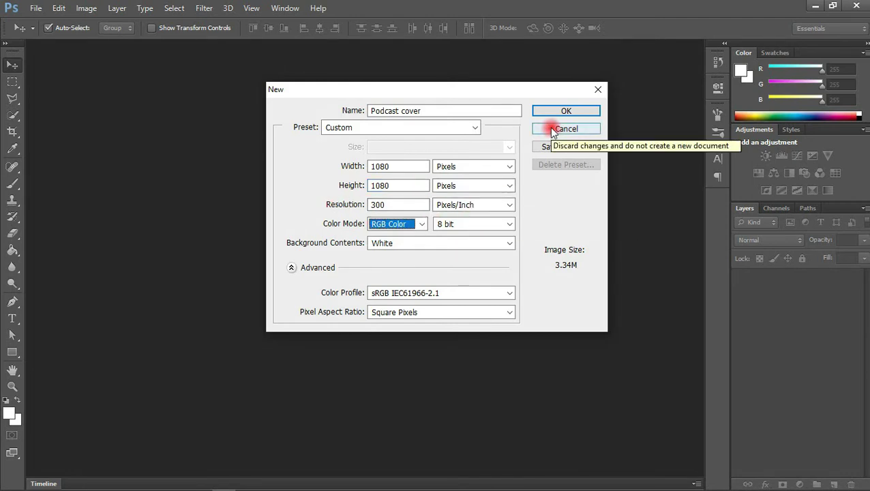
left_click(566, 112)
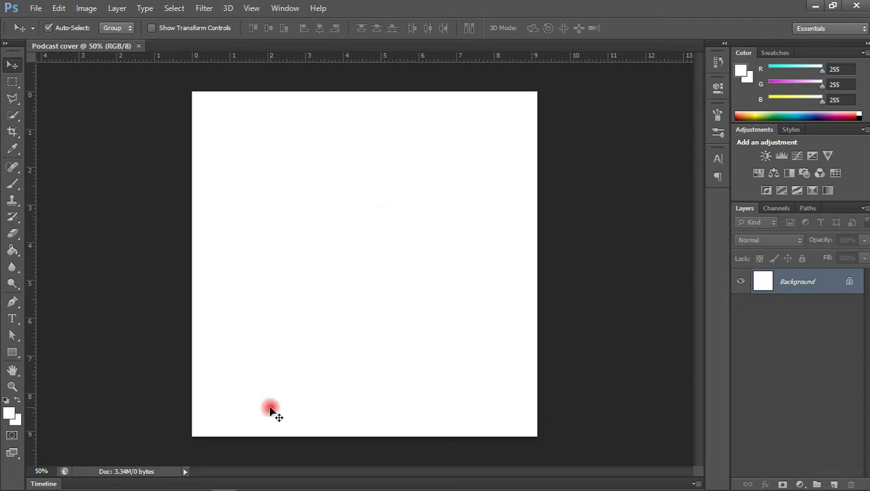
Place the mic-gif-png-download.png image from File Explorer's New folder into the Podcast cover document
mouse_move(204, 489)
left_click(132, 484)
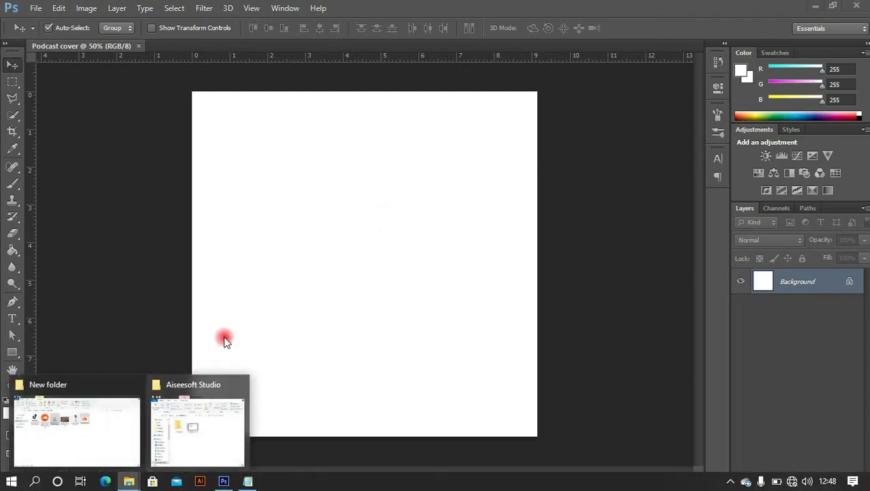
left_click(68, 431)
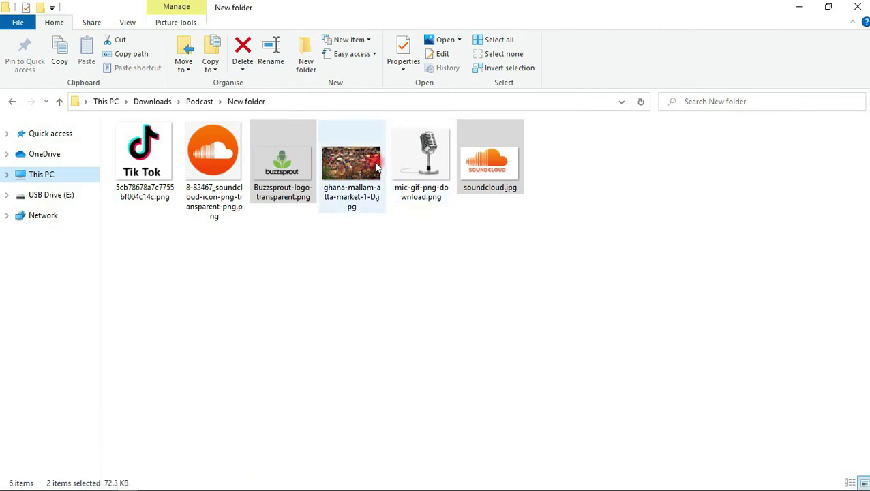
left_click(439, 191)
left_click_drag(421, 160, 330, 315)
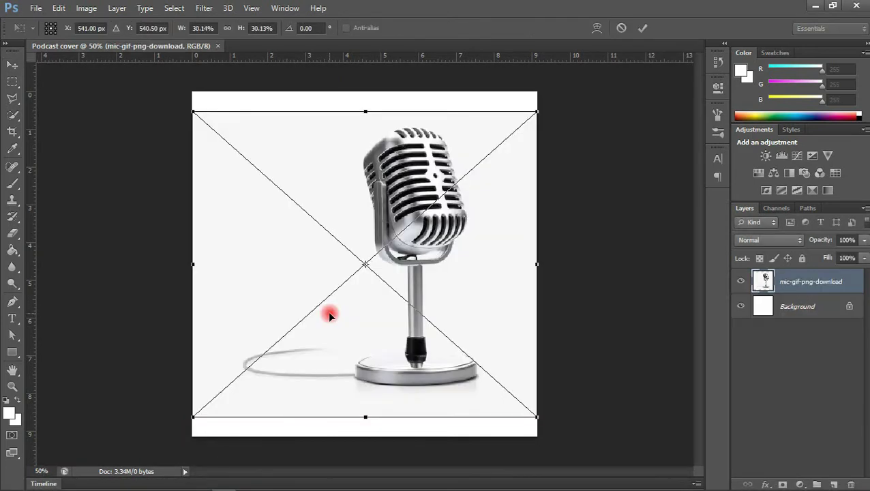
Enlarge the placed microphone image to cover the canvas, with the microphone in the right half, and commit the placement
left_click_drag(447, 235, 459, 215)
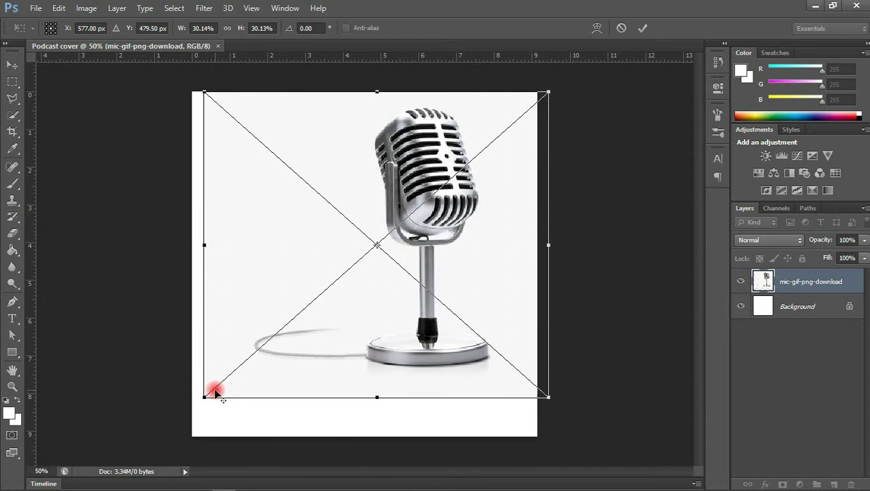
left_click_drag(201, 399, 163, 436)
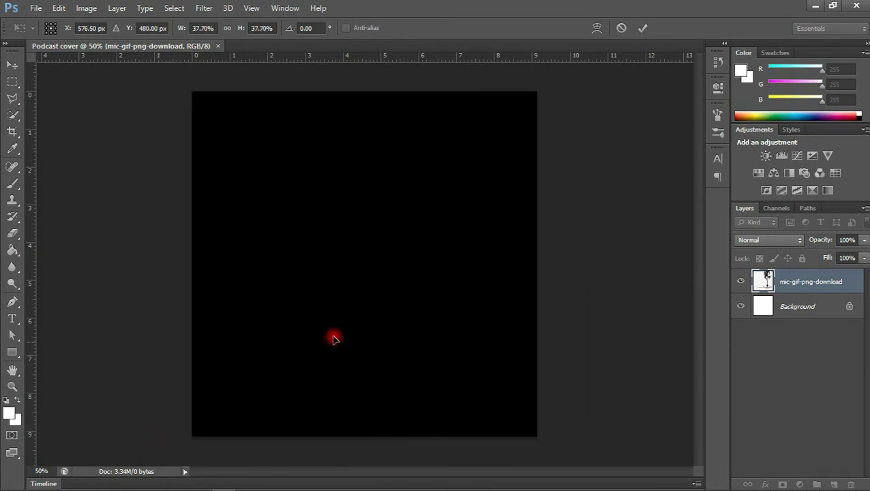
left_click_drag(370, 334, 383, 346)
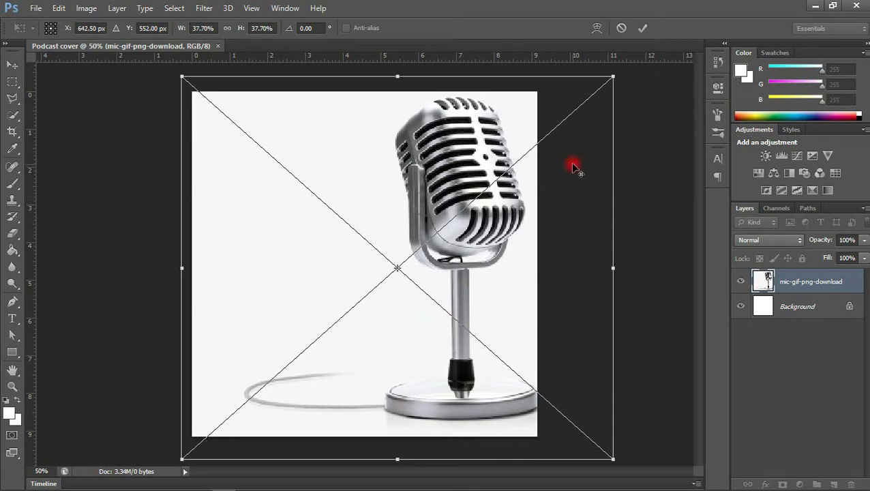
left_click_drag(612, 76, 600, 86)
left_click_drag(538, 115, 520, 113)
key("Return")
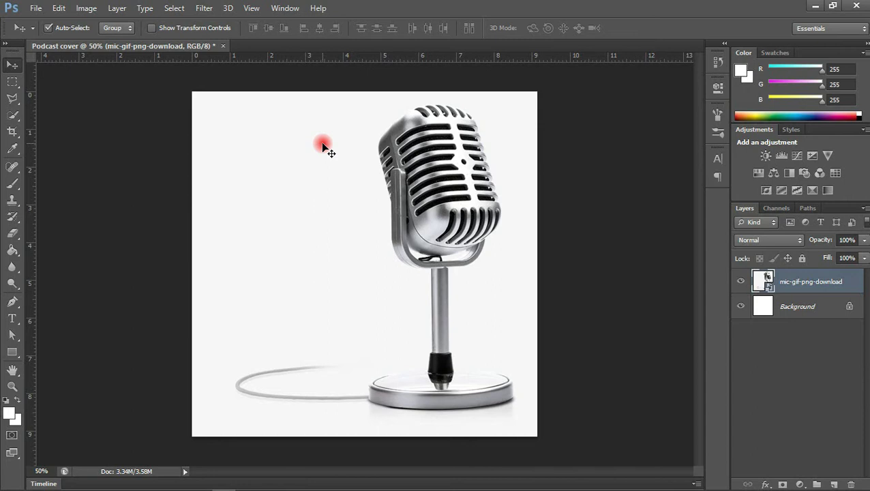
Add a text layer reading "60 SECONDS" on the empty area beside the microphone
left_click(9, 319)
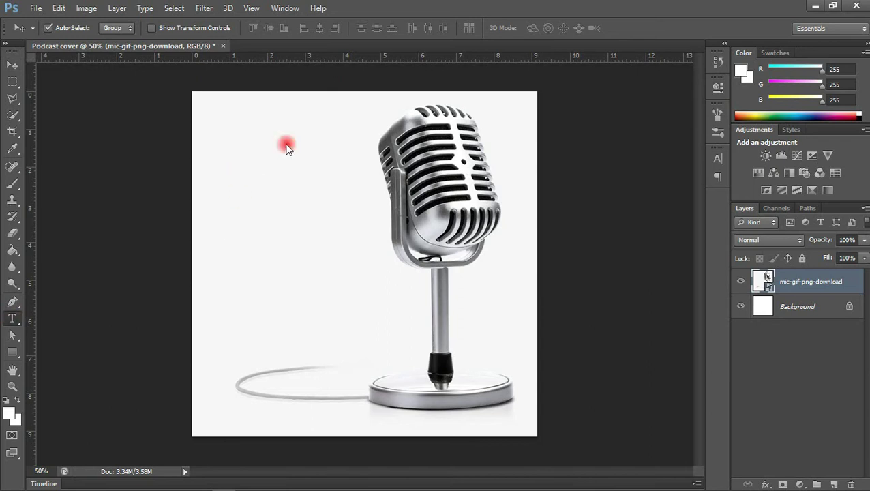
left_click(238, 207)
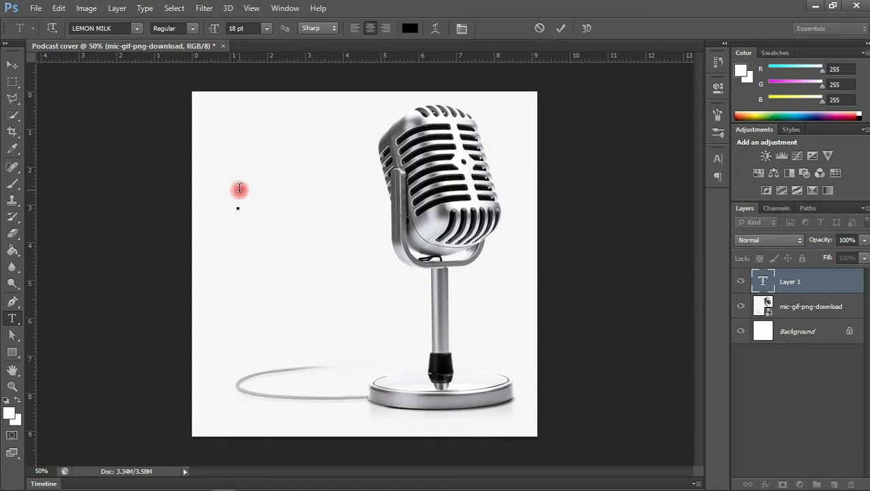
type("60")
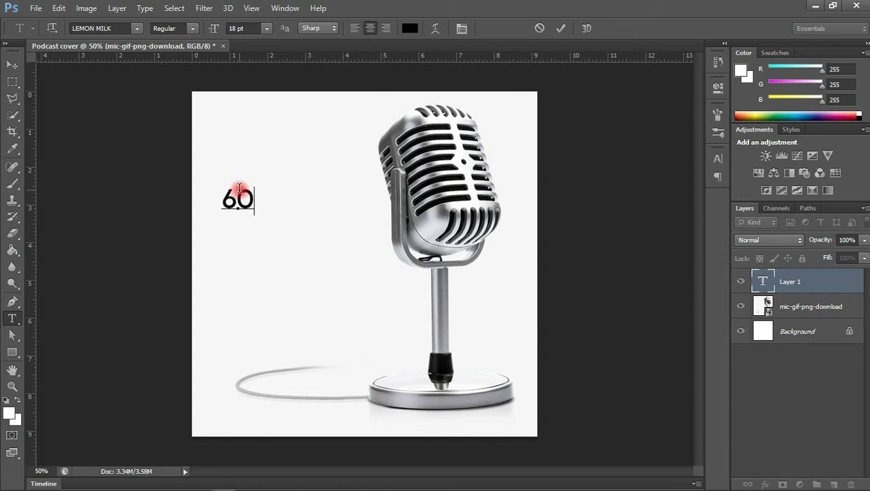
type(" SECO")
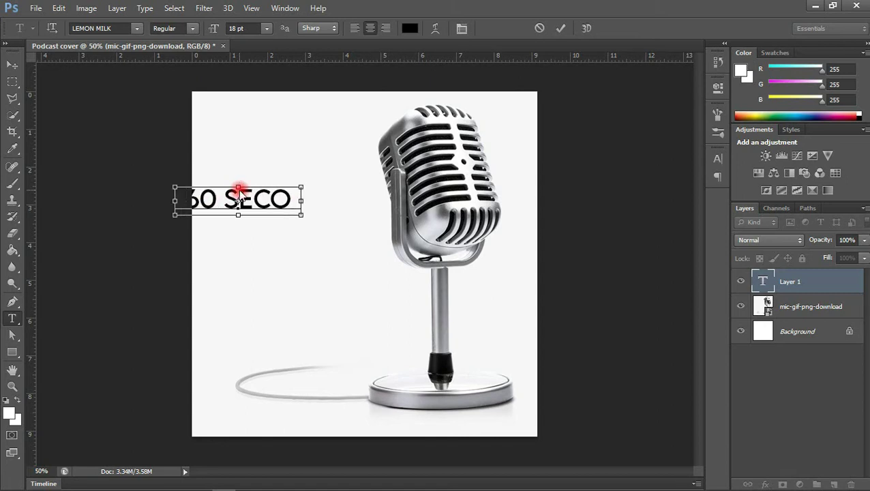
type("NDS")
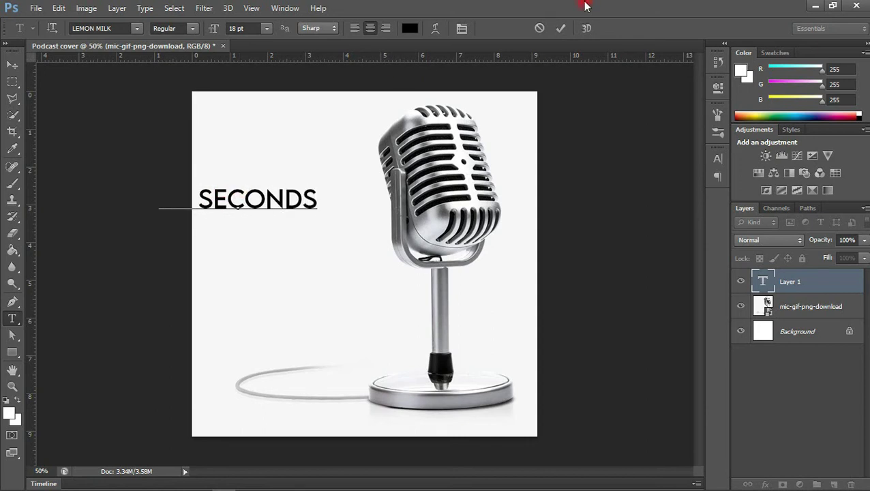
left_click(566, 25)
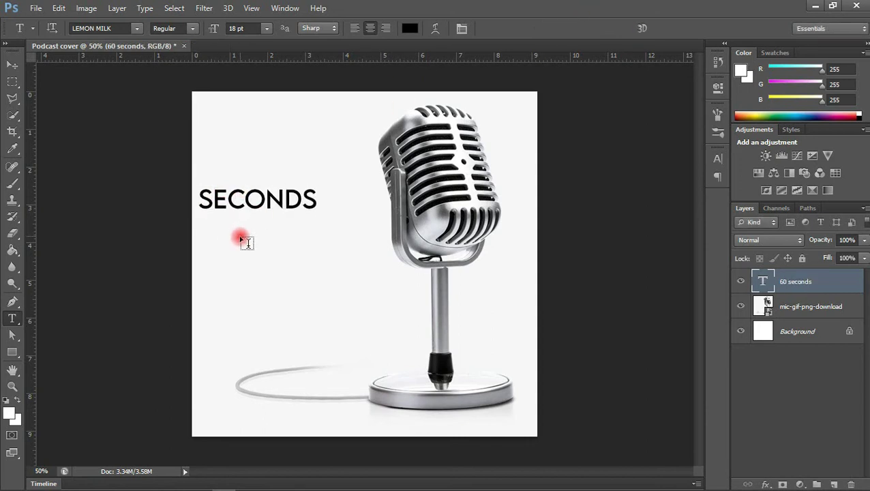
Add a separate text layer reading "MOTIVATIONAL RULE" just below the 60 SECONDS text
left_click(238, 237)
type("MO")
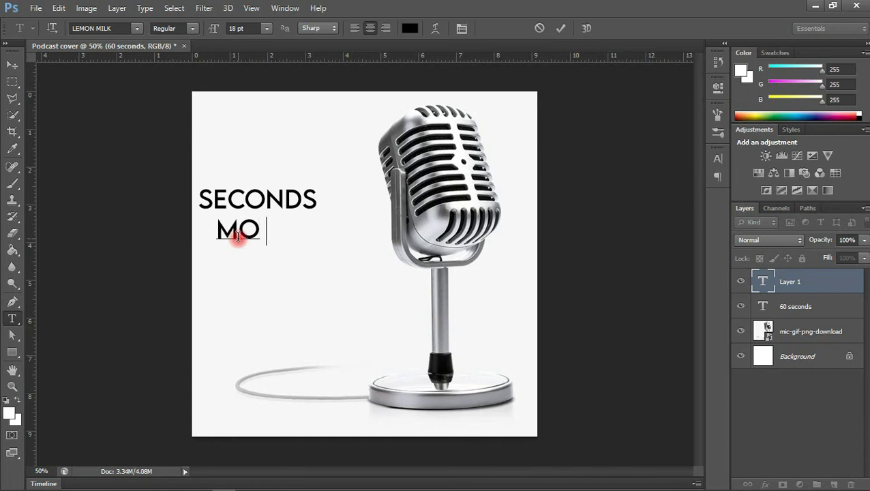
type("TIVATIONAL")
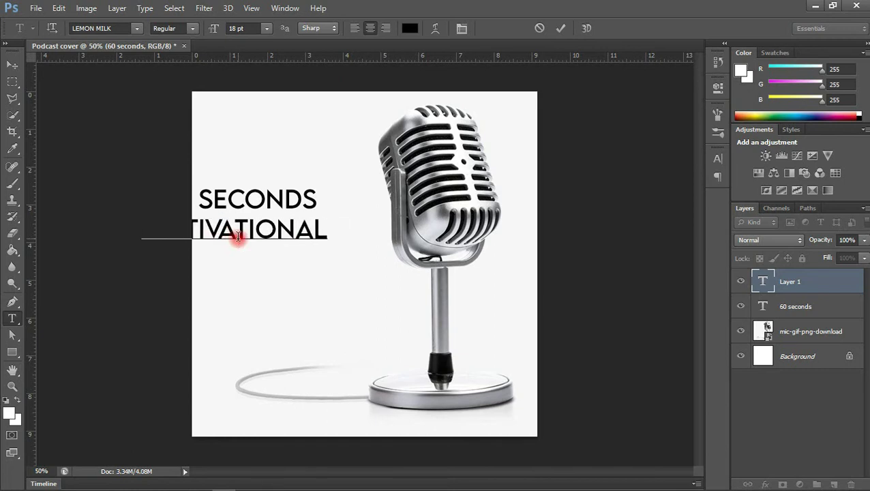
type(" U")
key("BackSpace")
type("RULE")
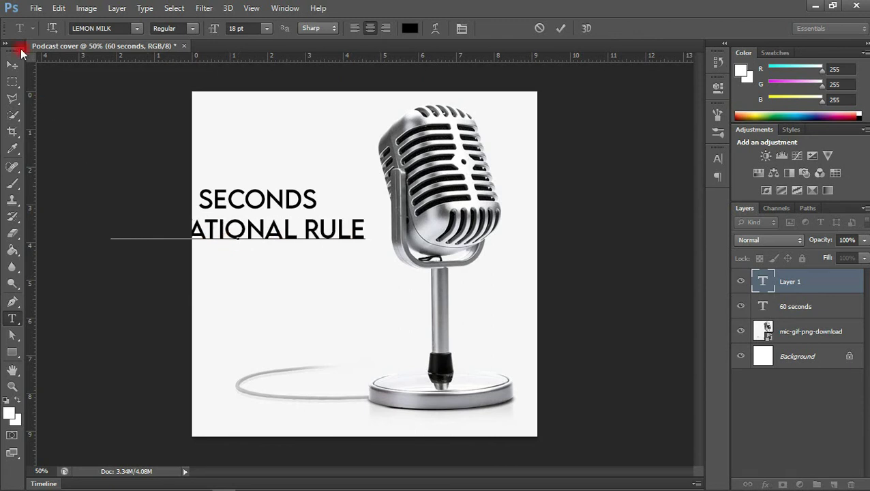
left_click(12, 63)
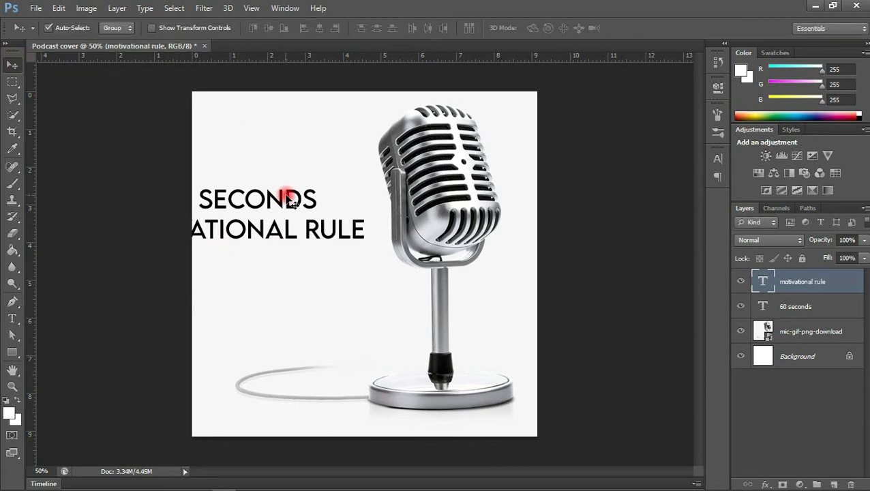
Move the 60 SECONDS text to the canvas's upper-left area and set its font to Helvetica Inserat Roman
left_click_drag(289, 199, 323, 136)
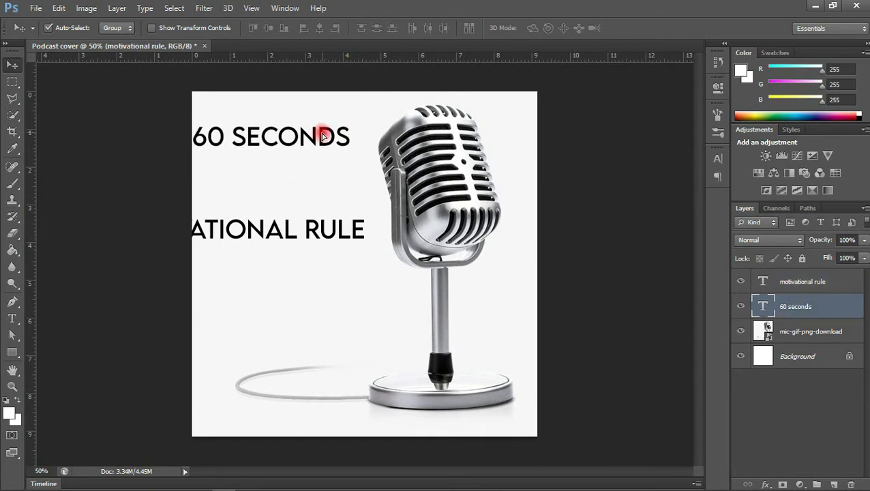
left_click(718, 162)
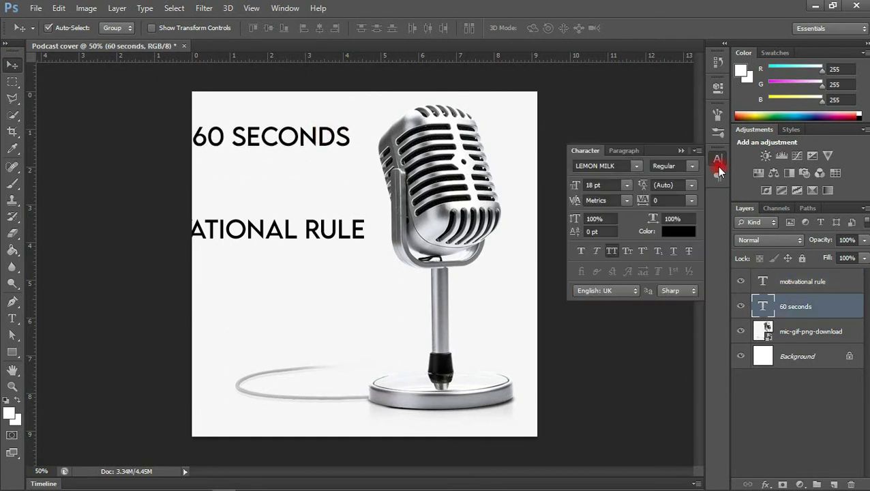
left_click(619, 166)
type("Helvetica")
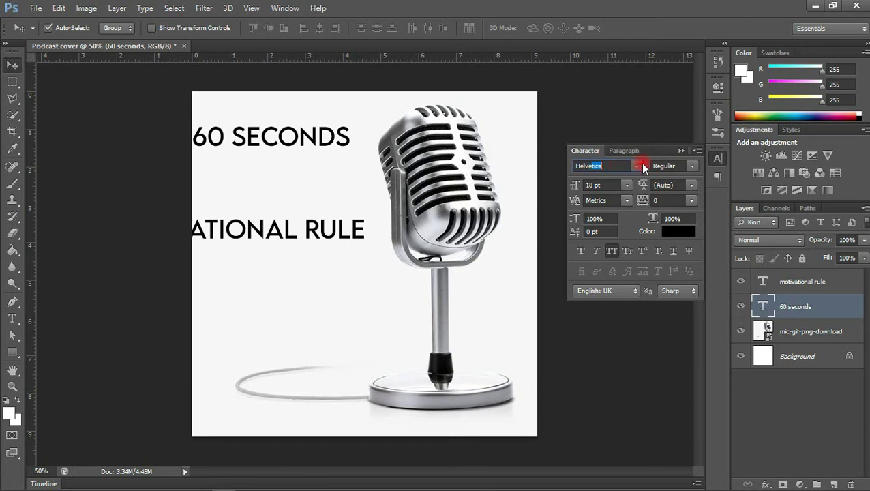
left_click(640, 166)
left_click(629, 190)
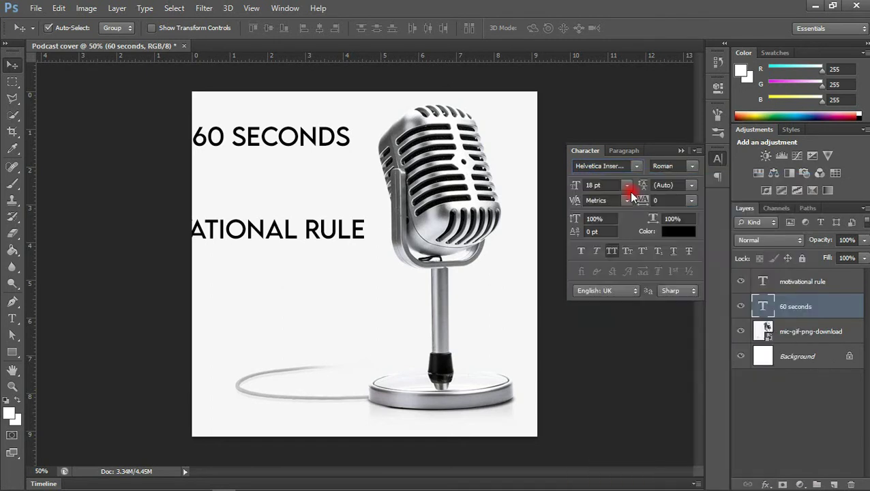
mouse_move(300, 140)
left_mouse_down()
mouse_move(287, 132)
mouse_move(302, 132)
left_mouse_up()
Move the MOTIVATIONAL RULE text up beneath 60 SECONDS and set its colour to f60a0a
left_click_drag(310, 232, 316, 170)
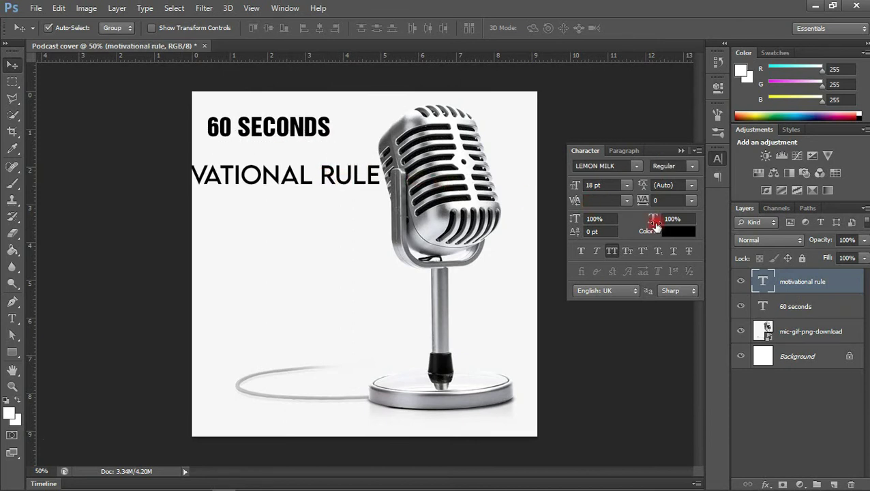
left_click(677, 233)
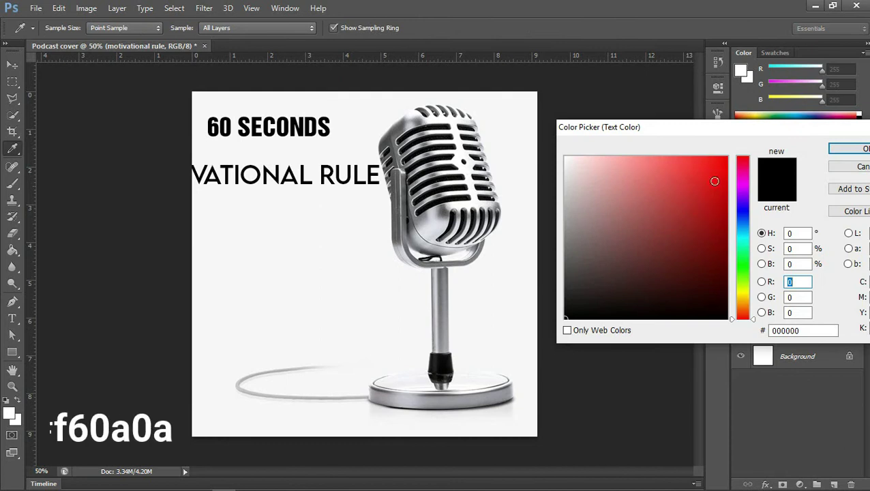
left_click(803, 330)
type("f60a0a")
left_click(849, 149)
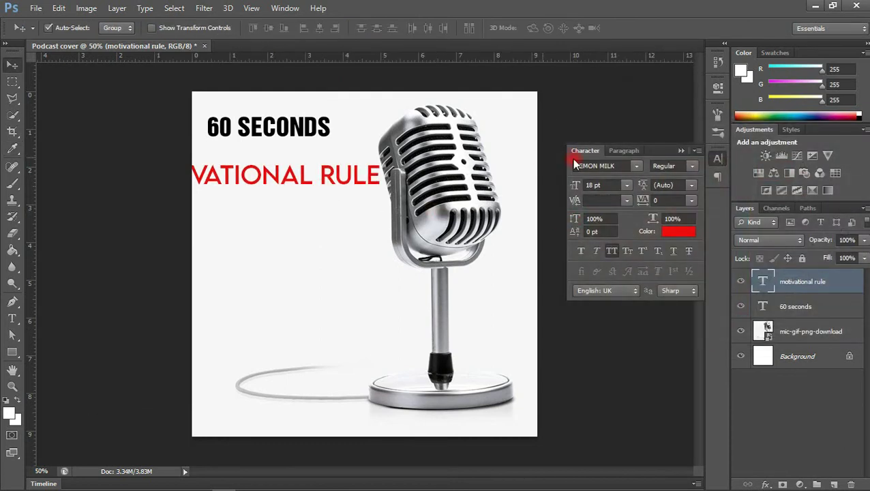
Reduce the MOTIVATIONAL RULE text to 6 pt and place it directly beneath 60 SECONDS
left_click(627, 185)
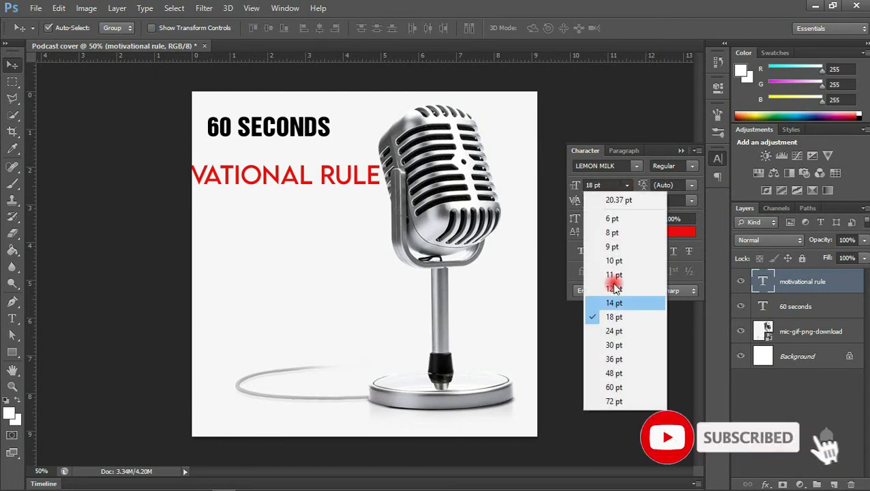
left_click(612, 247)
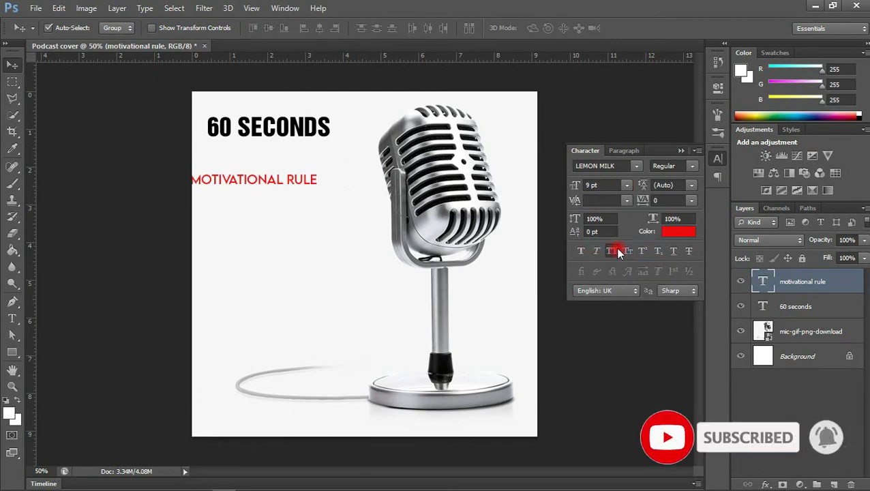
left_click(627, 184)
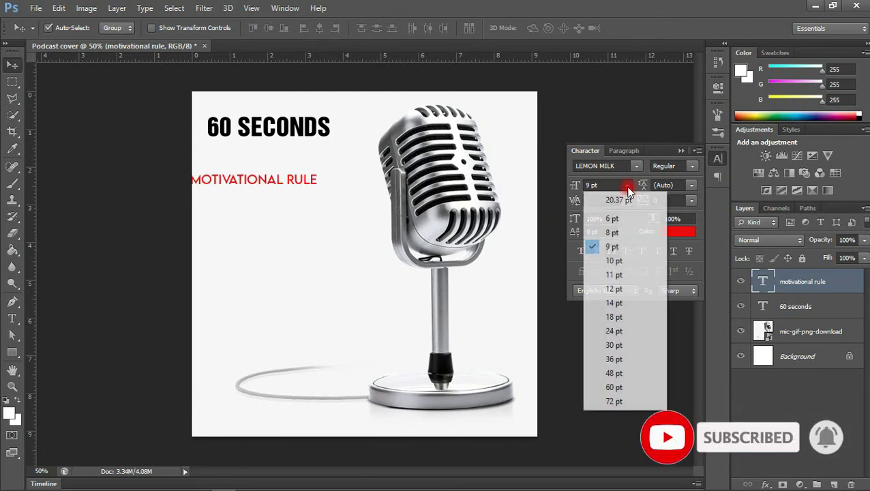
left_click(592, 220)
left_click_drag(281, 182, 297, 147)
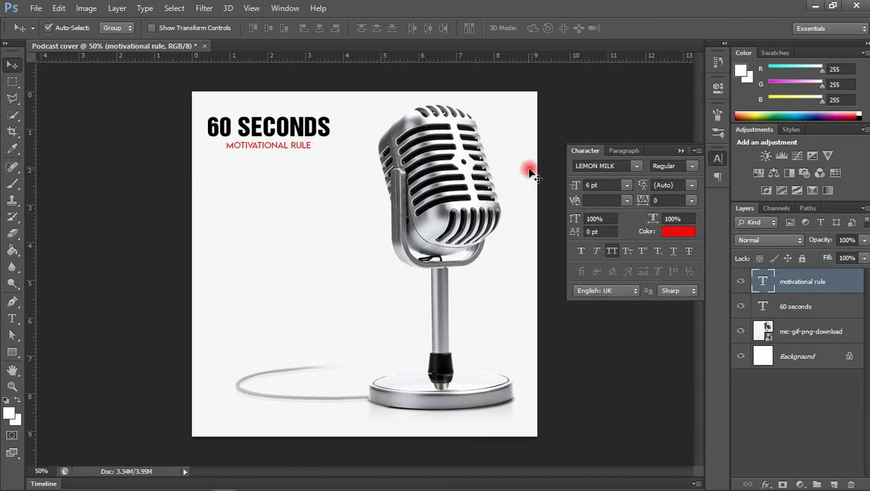
left_click(590, 189)
Scale down the 60 SECONDS text so its width nearly matches MOTIVATIONAL RULE, keeping the two lines stacked closely
left_click(313, 127)
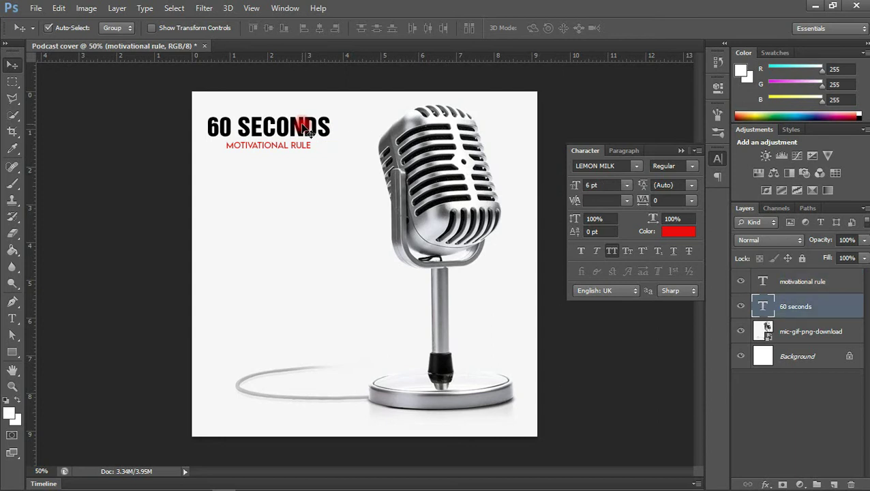
key("ctrl+t")
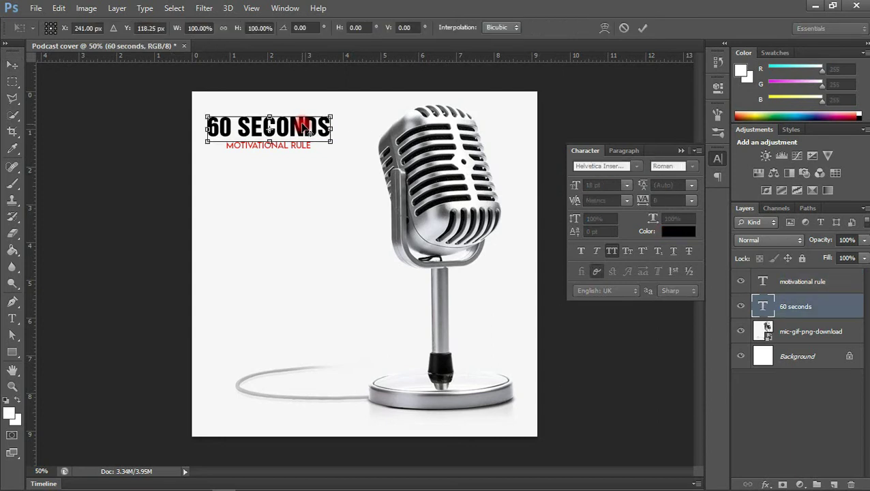
left_click_drag(319, 116, 274, 144)
key("Return")
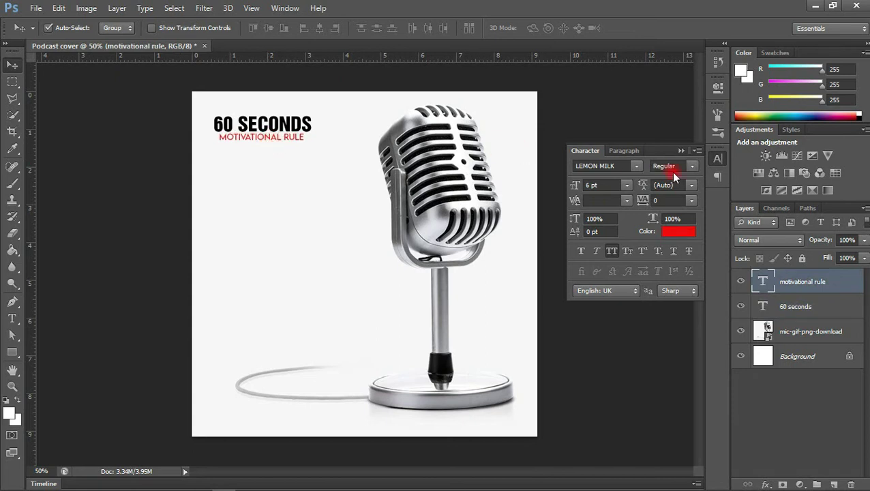
Set the MOTIVATIONAL RULE text's font style to Bold and nudge it slightly right to centre it under 60 SECONDS
left_click(691, 167)
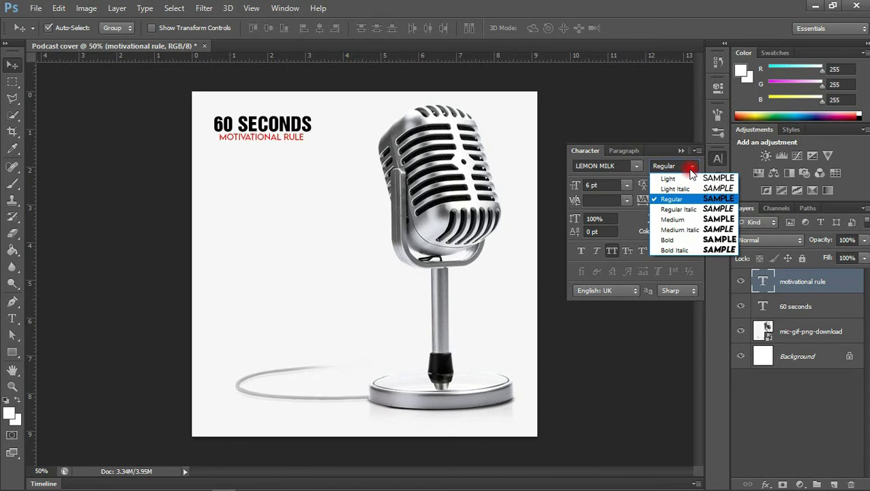
left_click(675, 238)
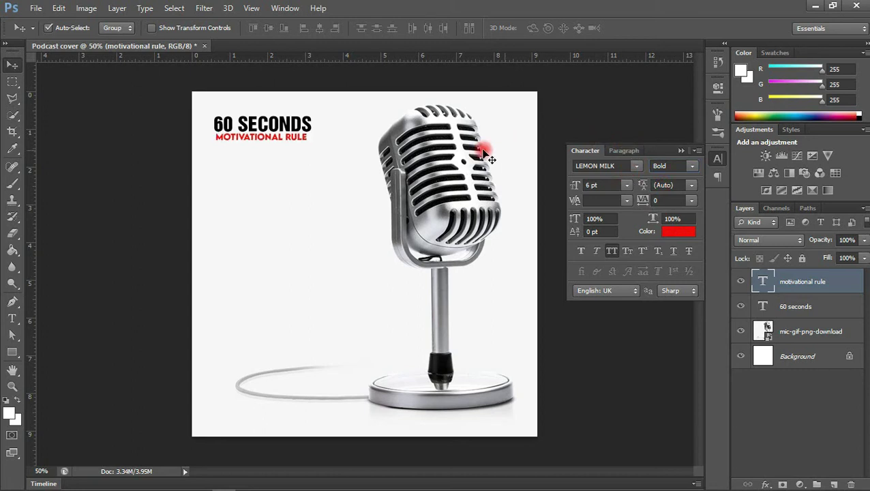
key("Right")
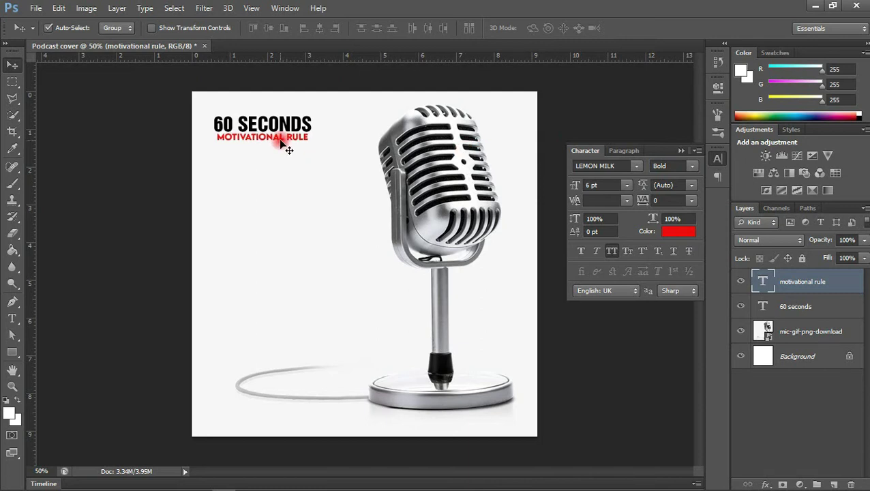
Move both title text layers together slightly closer to the canvas's upper-left corner and group them as "brand name"
left_click(811, 311, "shift")
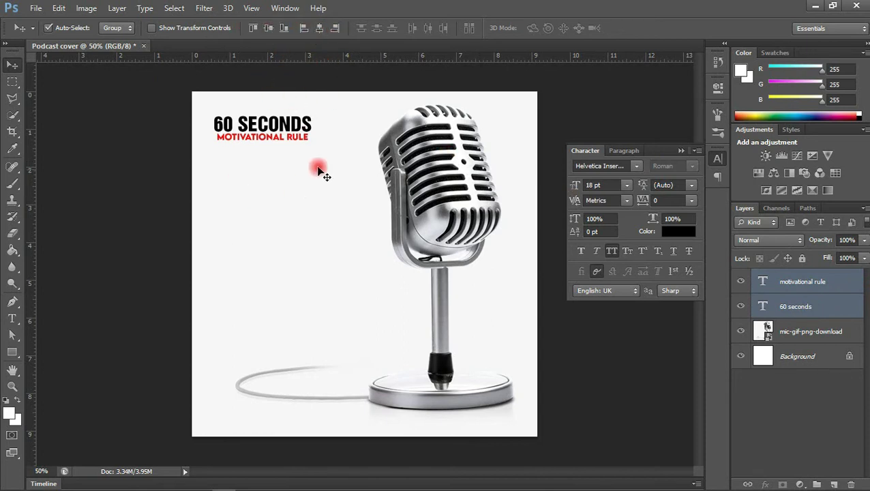
left_click_drag(277, 128, 277, 118)
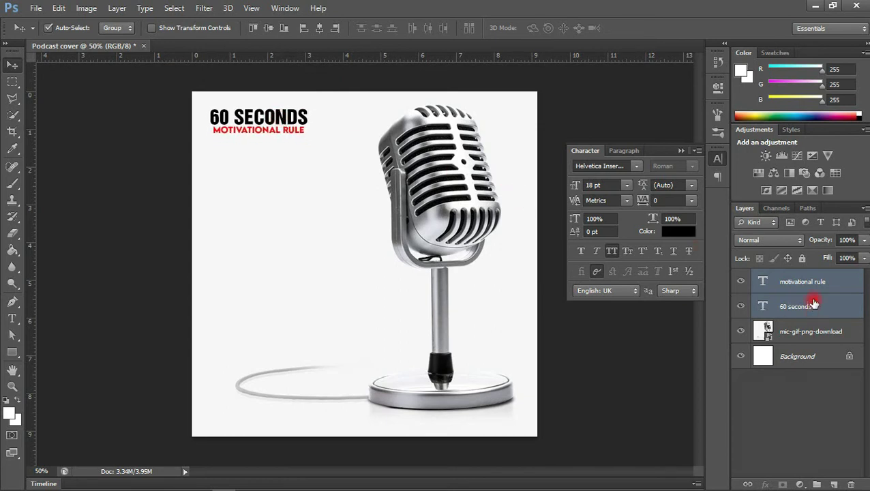
key("ctrl+g")
double_click(791, 277)
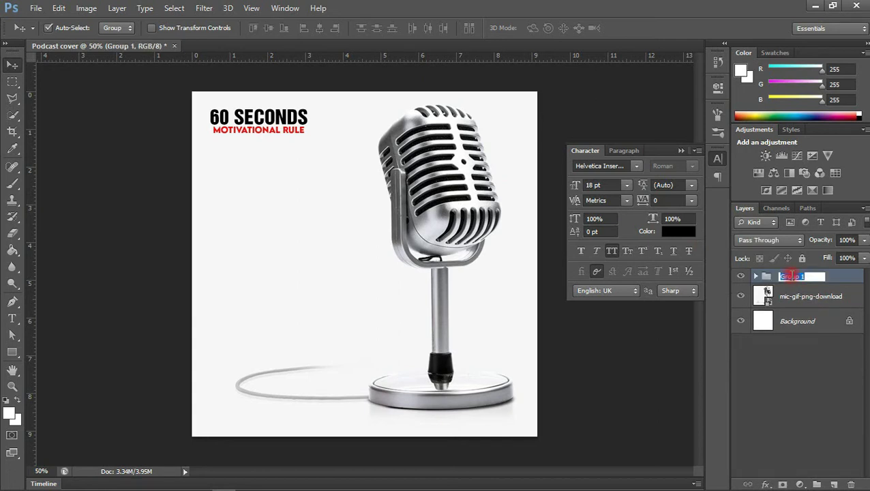
type("brand name")
key("Return")
Nudge the microphone slightly left and add a text layer reading "THE" on the empty area beside it
left_click_drag(456, 190, 451, 188)
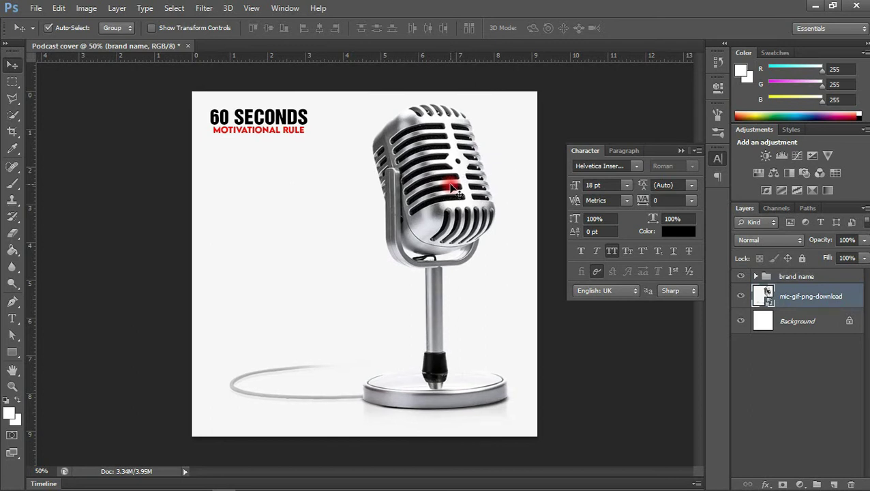
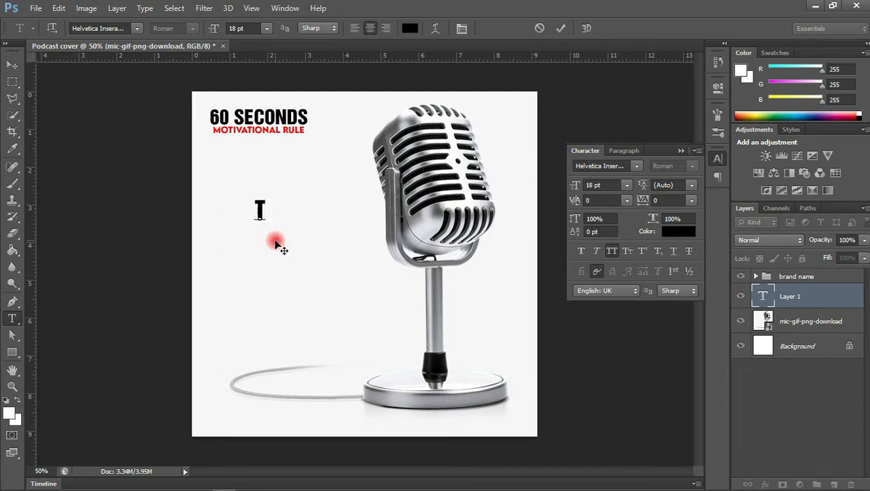
type("HE")
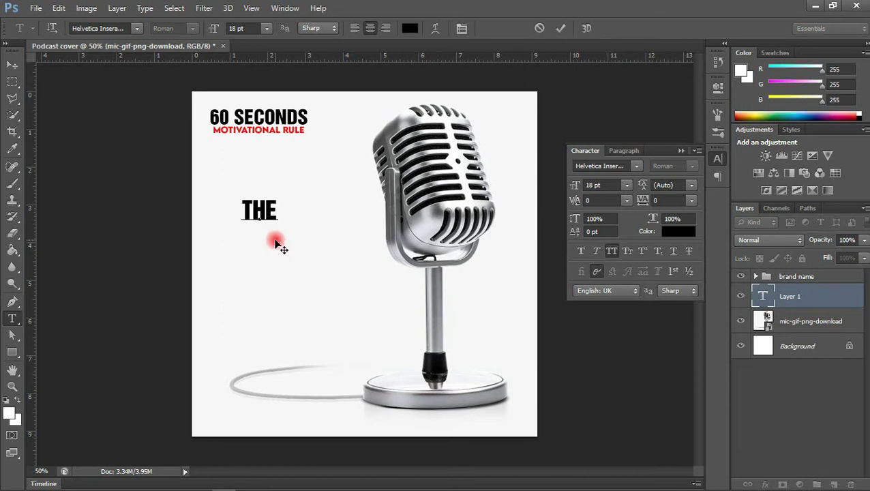
left_click(559, 30)
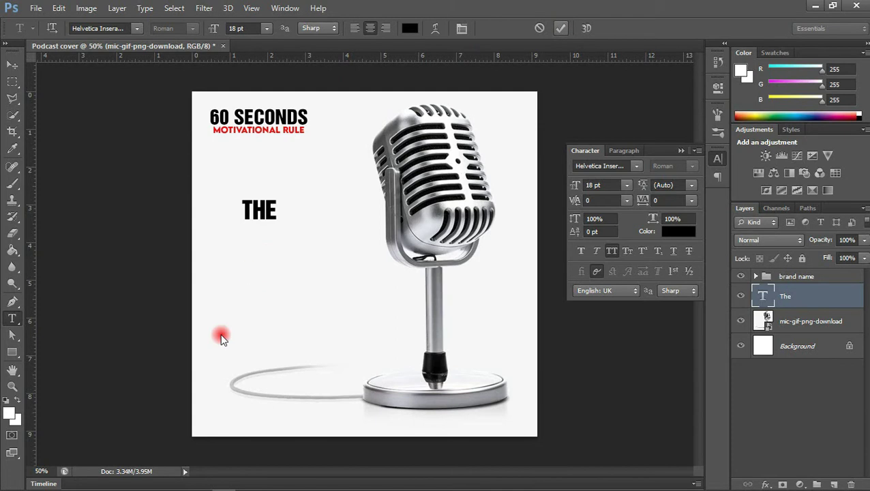
Add a separate text layer reading "OPTIMIST" and place it just below THE, fully inside the canvas
left_click(230, 281)
type("OPTIMIST")
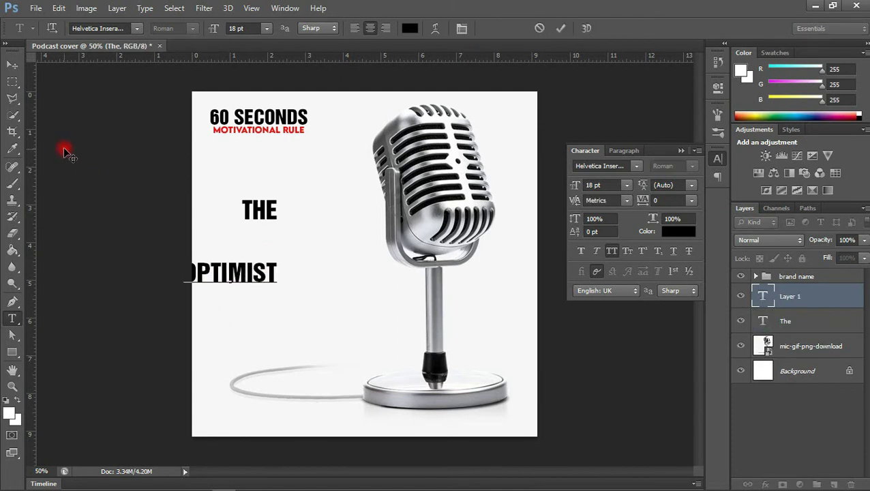
left_click(12, 64)
left_click_drag(233, 282, 280, 266)
Set the THE text's font to Great Vibes, turn off All Caps, and centre it above OPTIMIST
left_click(262, 217)
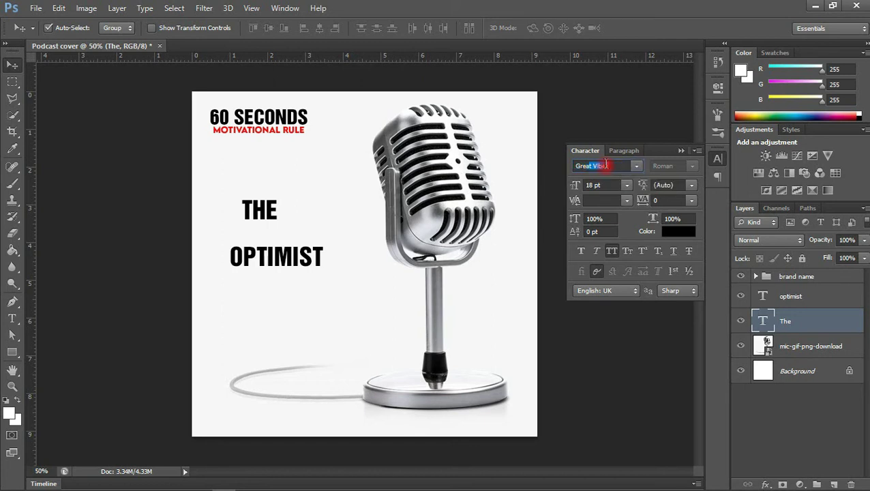
key("Return")
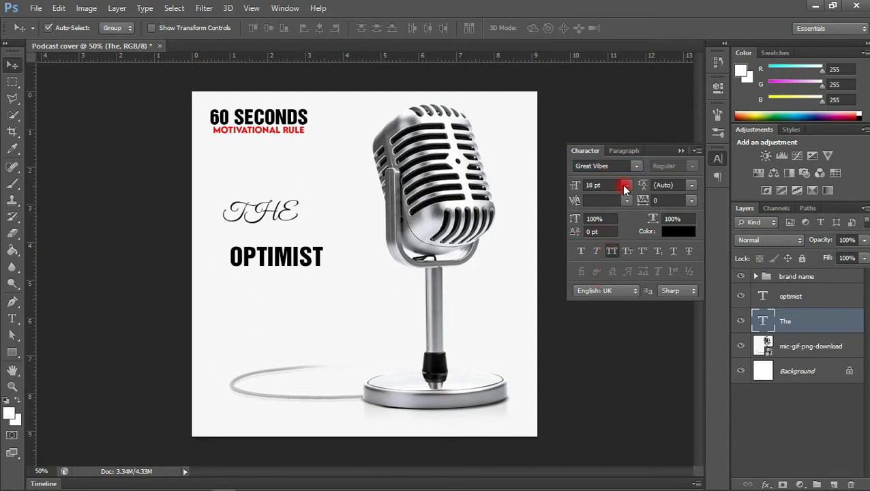
left_click(626, 186)
left_click(623, 184)
left_click(612, 252)
left_click_drag(276, 214, 290, 217)
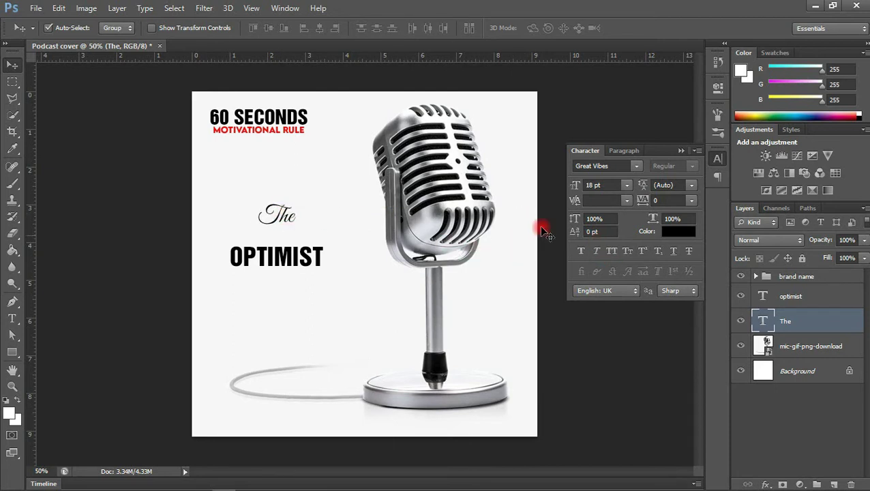
Enlarge the script text The to about 548% and position it across the middle of the canvas
key("ctrl+t")
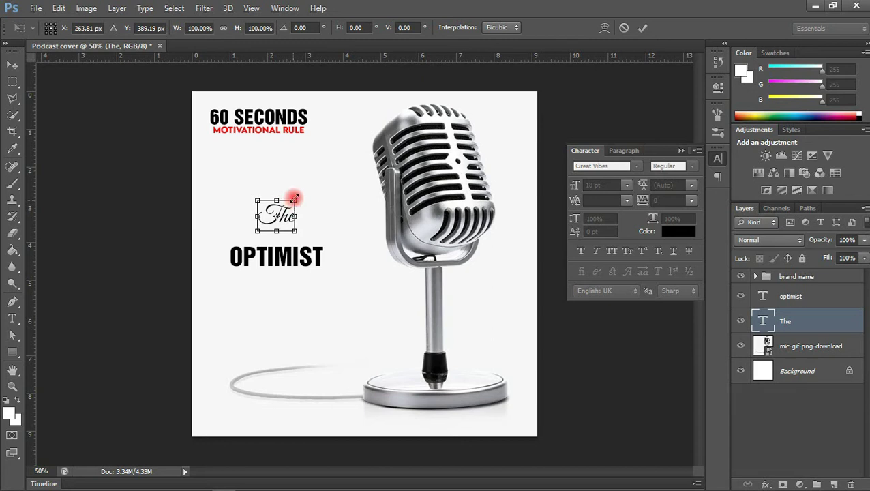
left_click_drag(296, 198, 399, 140)
left_click_drag(368, 215, 414, 266)
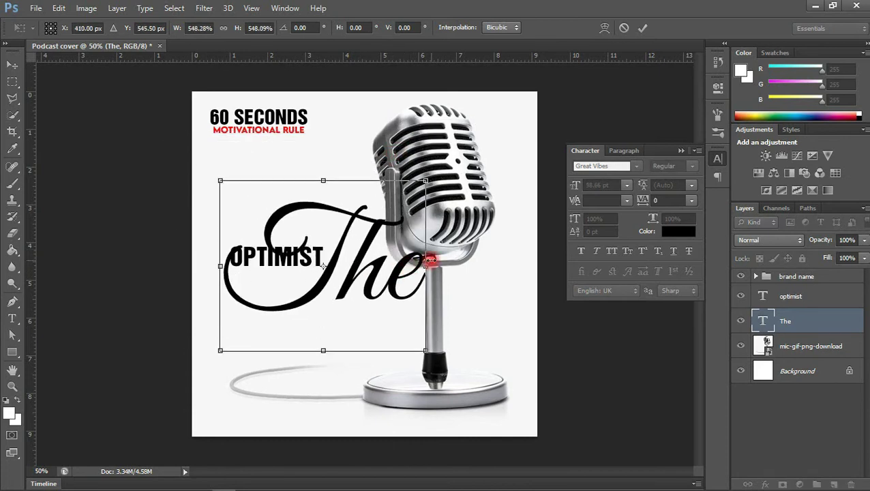
key("Return")
Move the microphone left towards the canvas centre and place the OPTIMIST text below the large The
left_click_drag(469, 232, 403, 231)
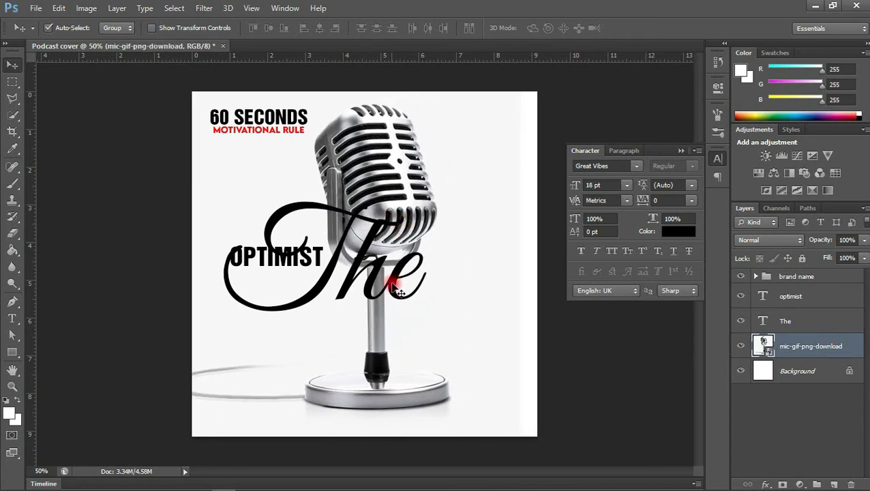
left_click_drag(394, 284, 404, 285)
left_click_drag(232, 265, 271, 337)
left_click_drag(354, 285, 345, 286)
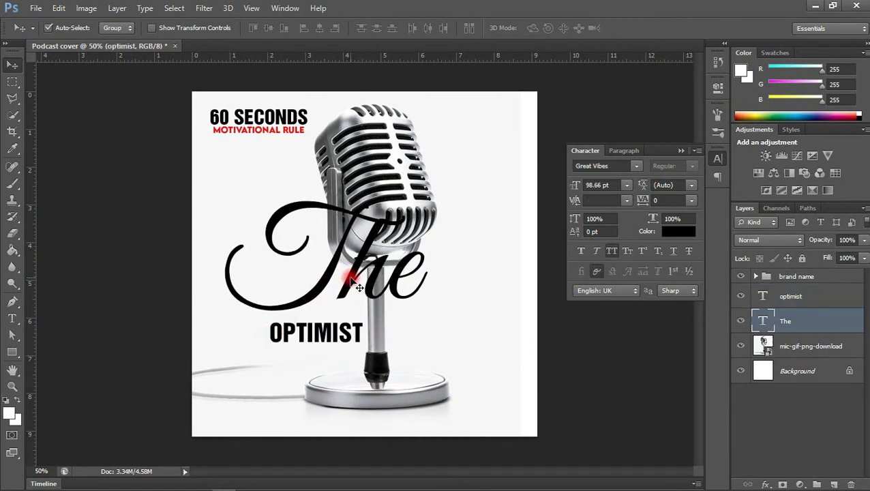
Scale the script text The down to about 80% around its centre
key("ctrl+t")
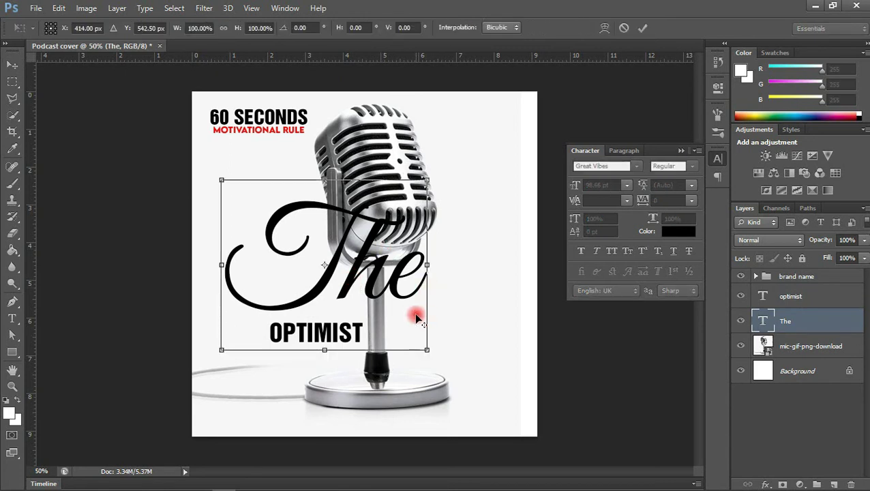
left_click_drag(427, 350, 414, 323)
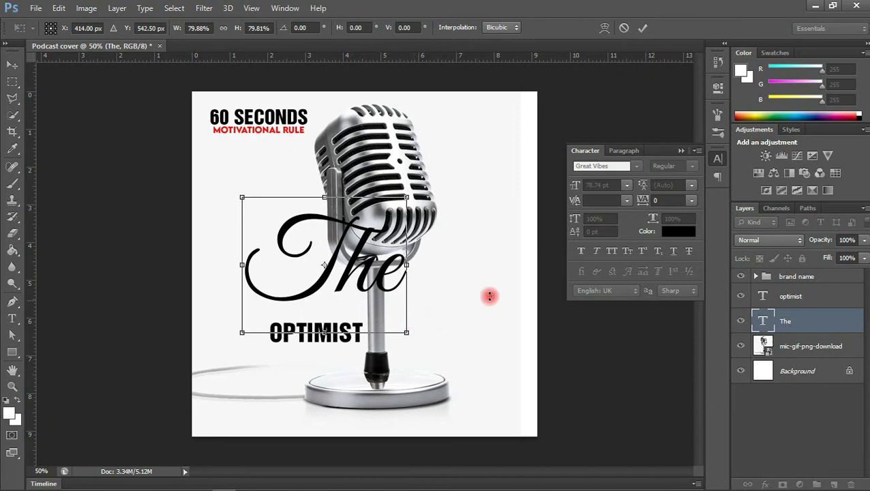
key("Return")
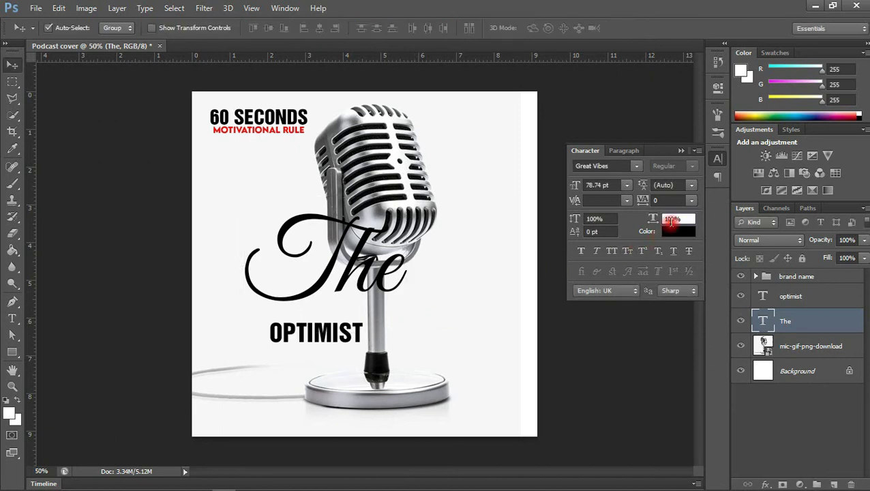
Recolour the script text The from the MOTIVATIONAL RULE red, shifted to full saturation, and move it slightly down and left
left_click(642, 220)
left_click(672, 233)
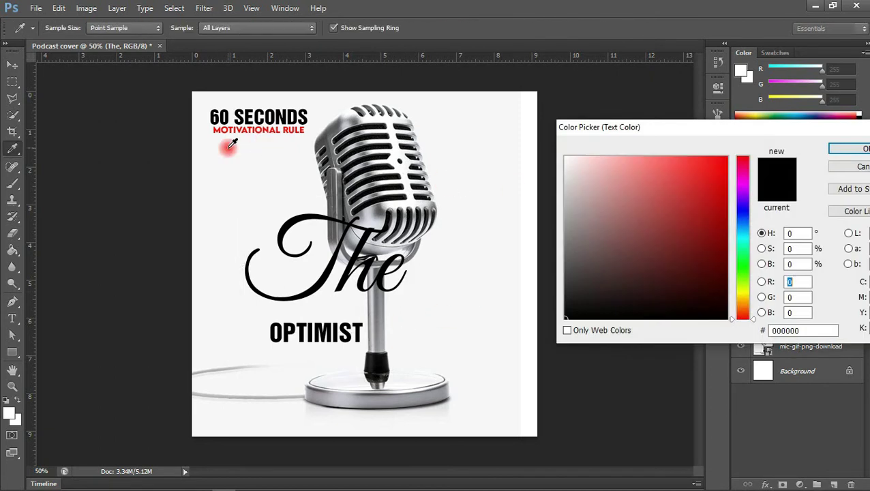
left_click(269, 129)
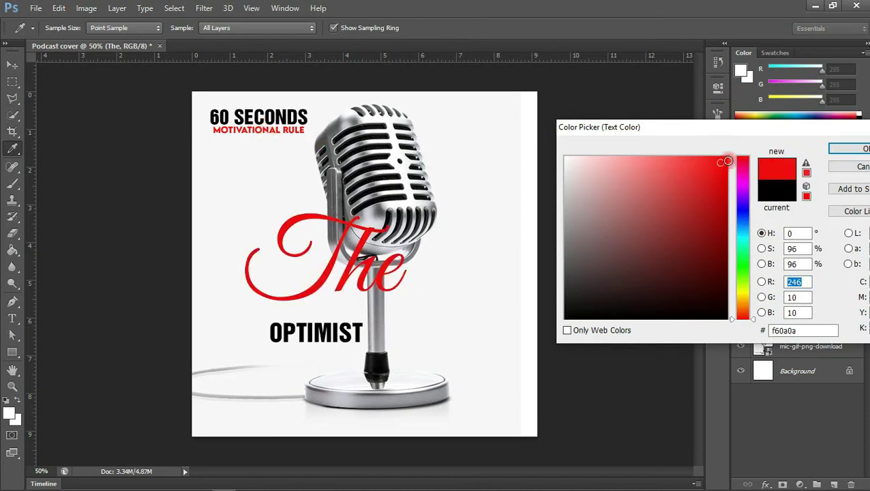
left_click_drag(725, 162, 754, 150)
left_click(855, 148)
key("v")
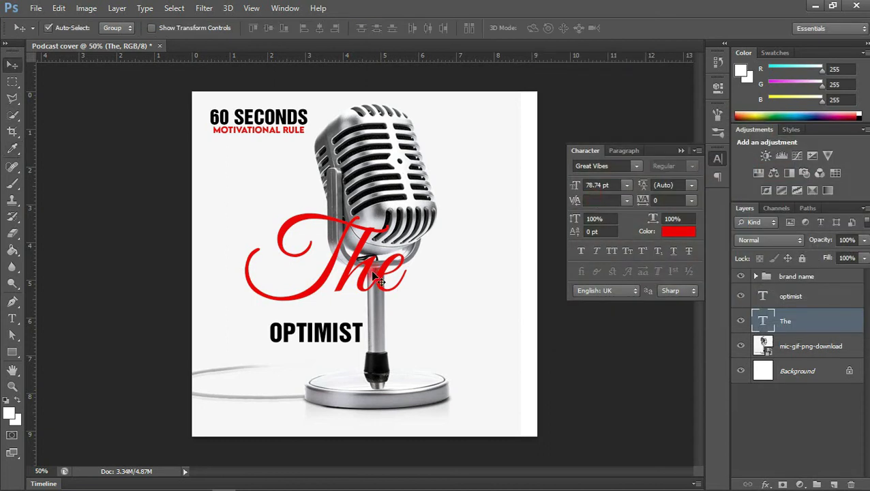
left_click_drag(354, 285, 336, 293)
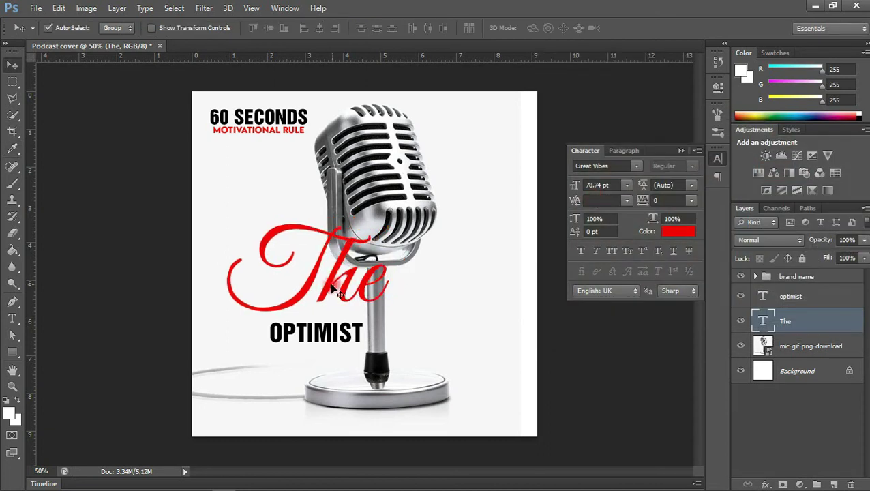
Turn off all caps for the OPTIMIST text and enlarge it to about 300% around its centre
left_click(324, 327)
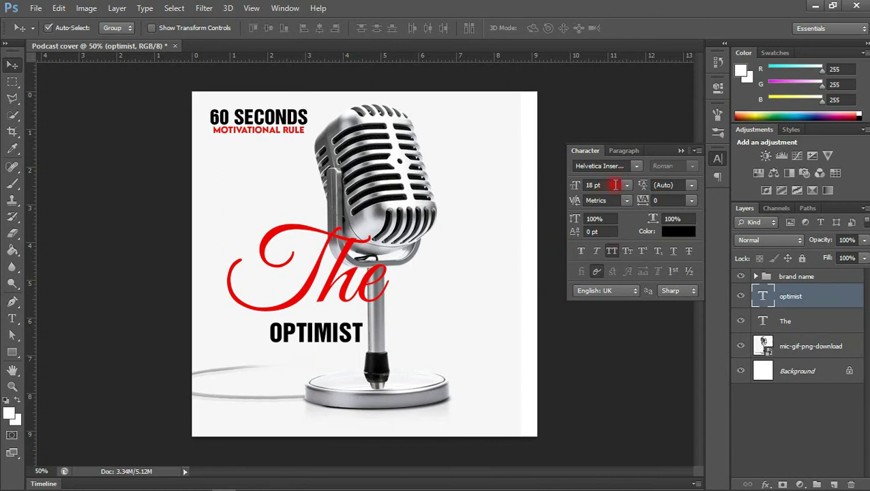
left_click(613, 252)
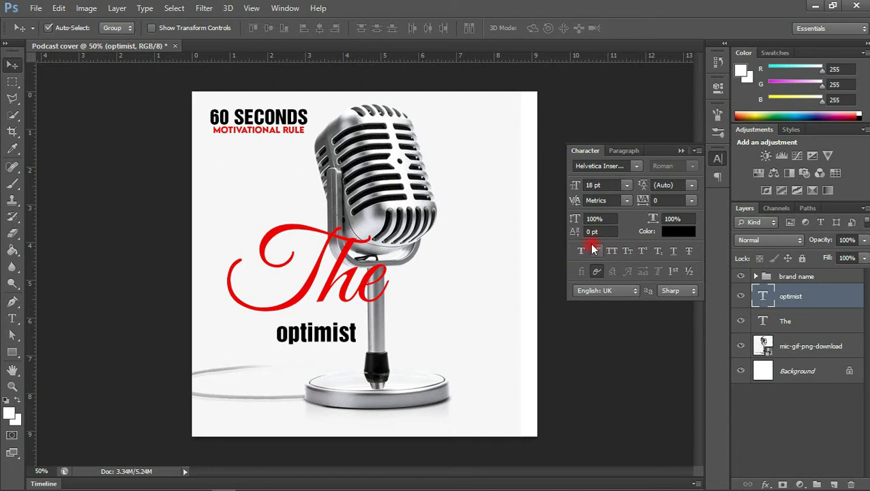
key("ctrl+t")
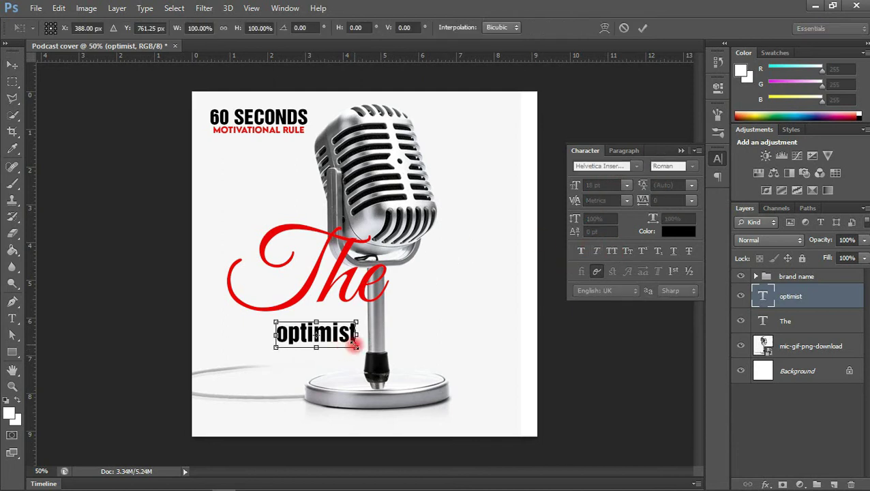
left_click_drag(356, 347, 441, 363)
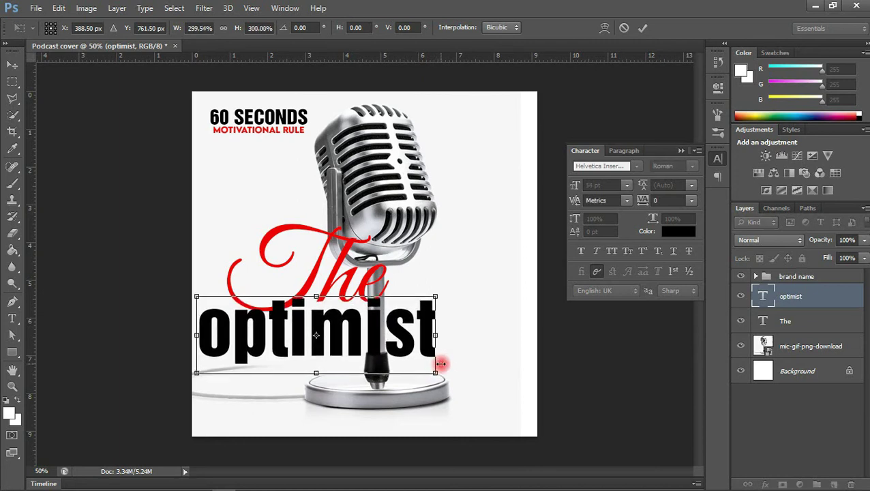
key("Return")
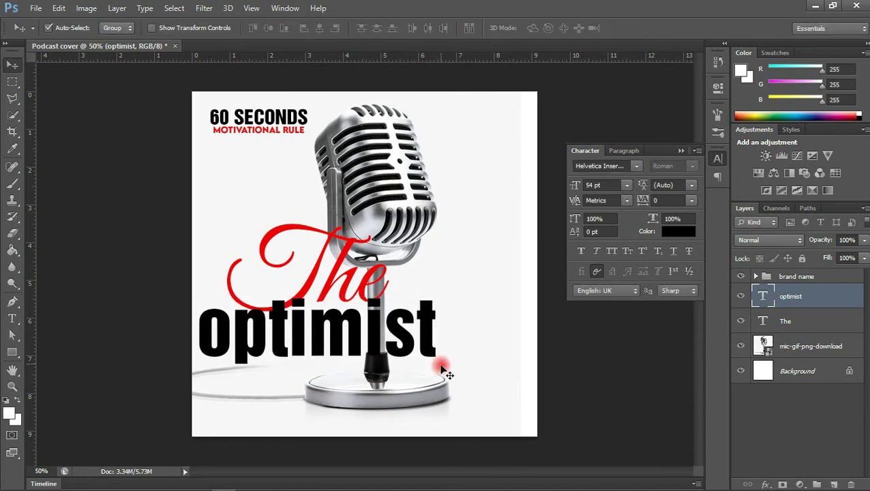
Recolour the optimist text with the red sampled from The, and nudge it 20 pixels right and 10 pixels down
left_click(679, 232)
left_click(355, 267)
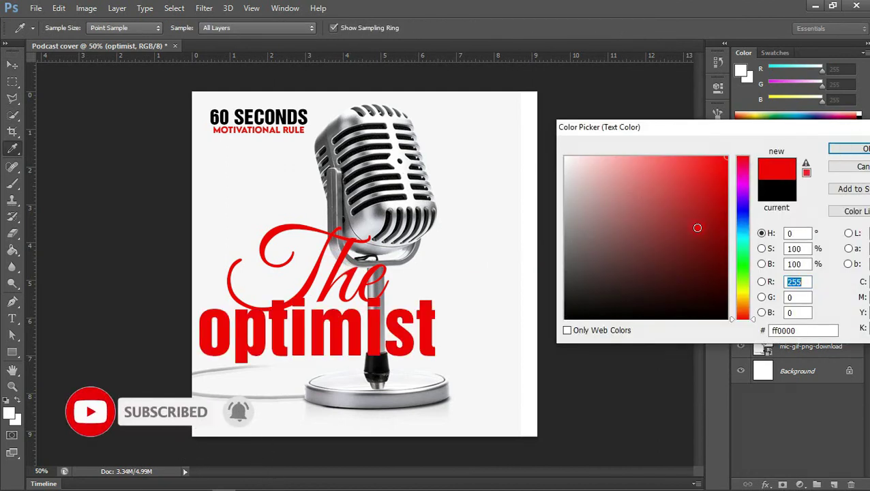
left_click(852, 148)
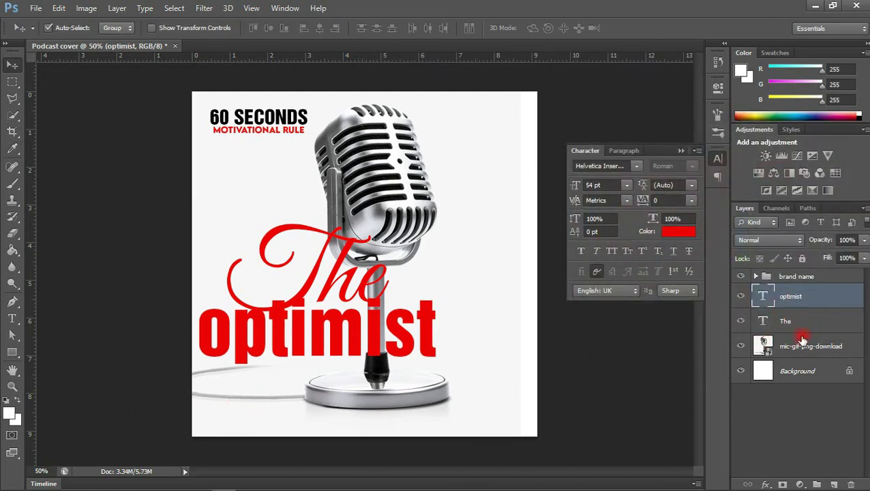
key("shift+Right")
key("shift+Right")
key("shift+Down")
Add a 6 px outside stroke to the optimist text in the light grey f7f7f7 sampled from the microphone image's backdrop
left_click(766, 482)
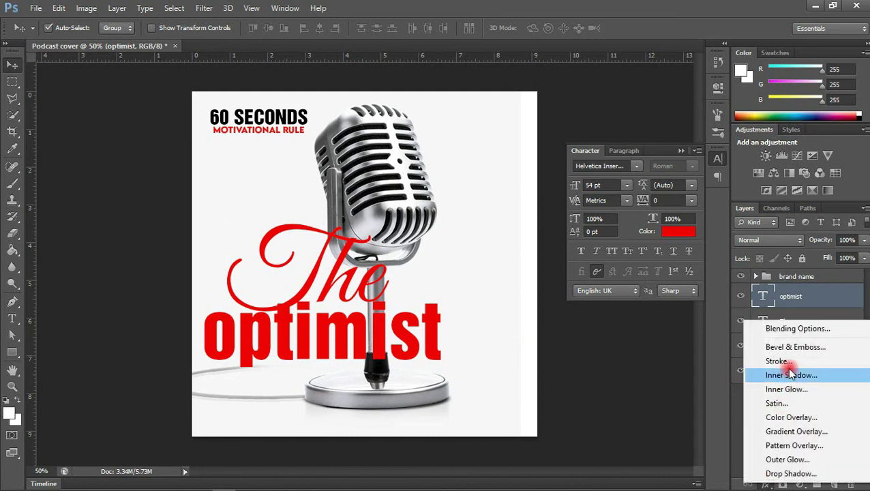
left_click(780, 362)
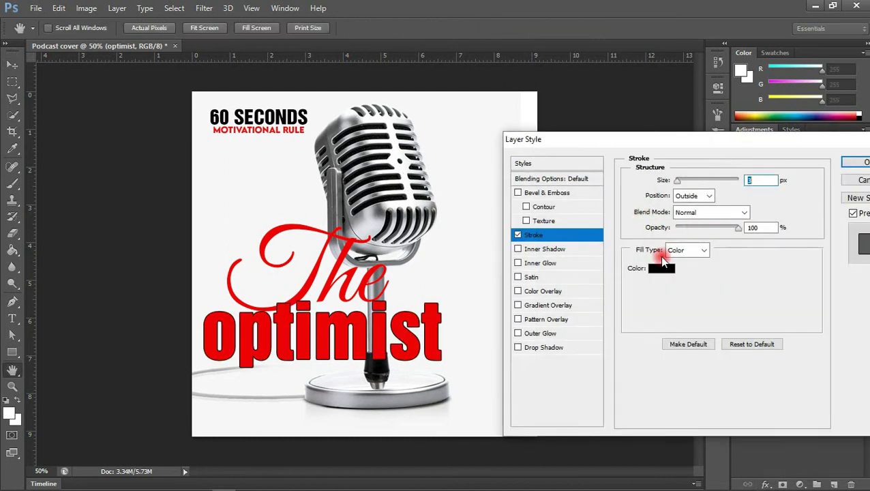
left_click(662, 267)
left_click(431, 226)
left_click_drag(433, 223, 459, 241)
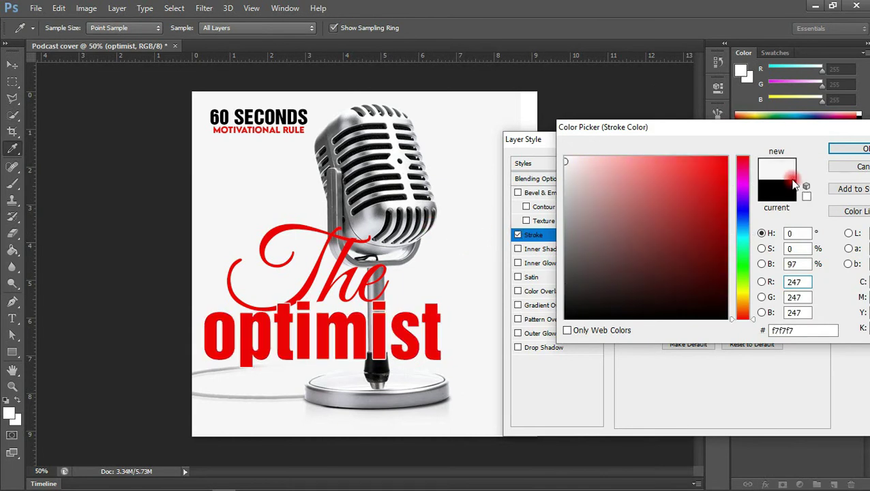
left_click(849, 149)
left_click_drag(732, 184, 731, 185)
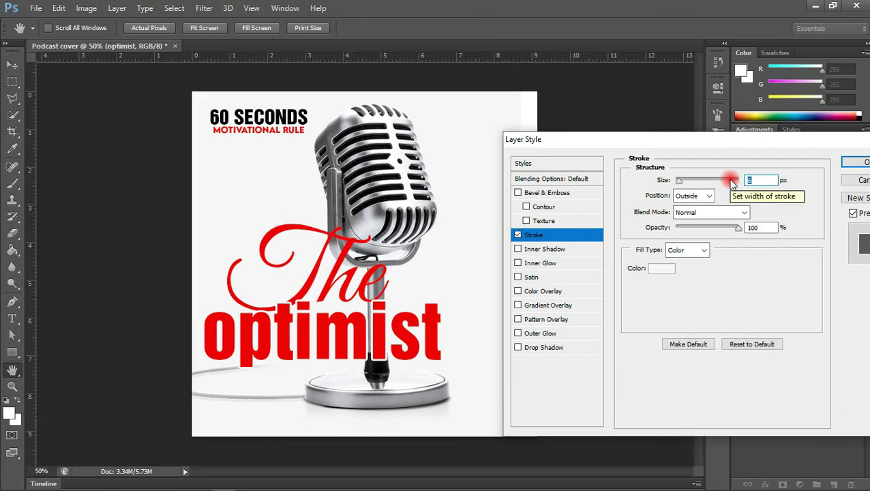
left_click(862, 164)
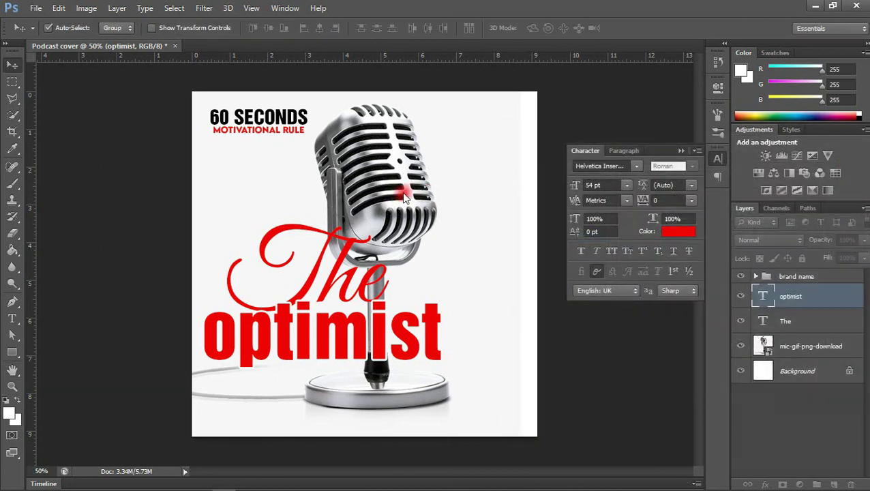
Scale the microphone image down to about 28.4% and move it up and right to about X 548, Y 452 px
left_click(417, 198)
left_click(757, 275)
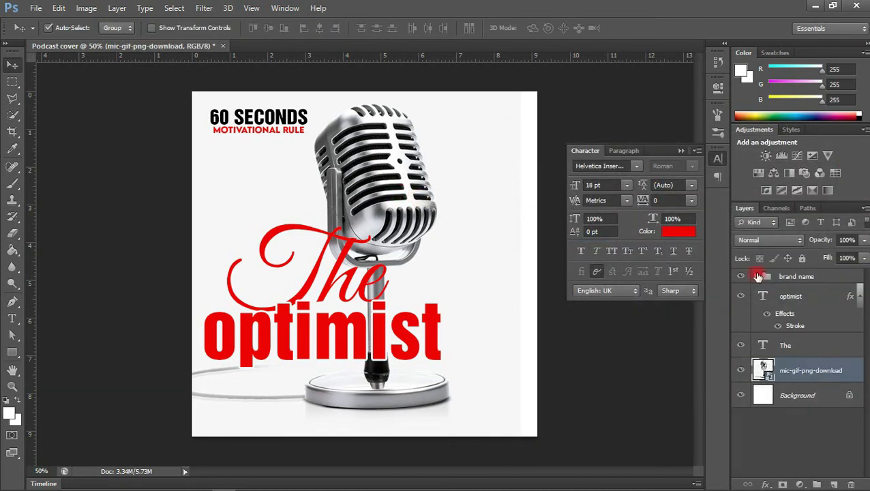
key("ctrl+t")
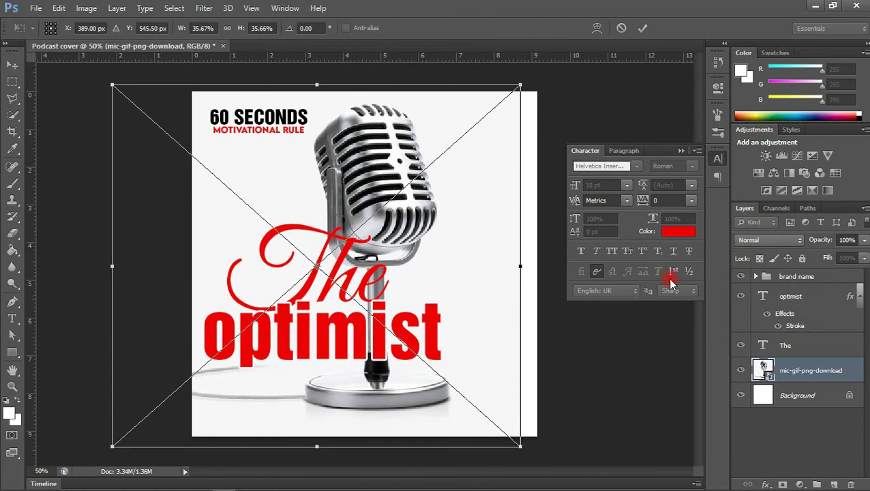
left_click_drag(520, 88, 489, 132)
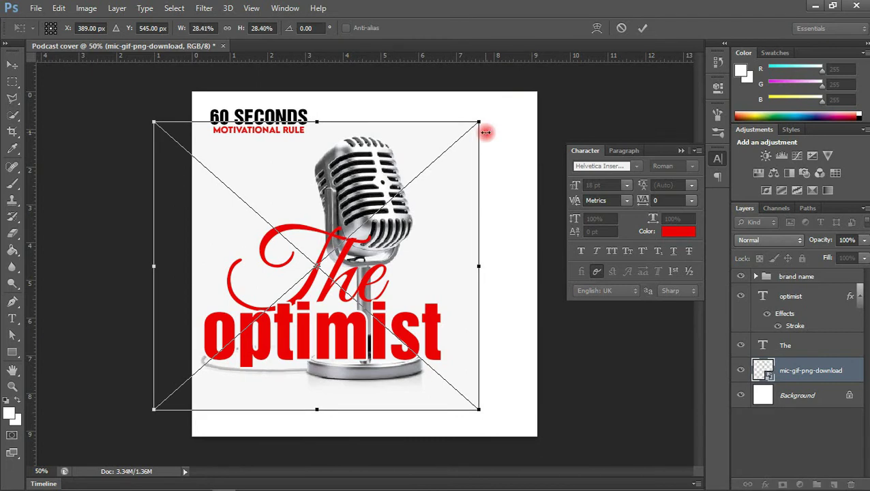
left_click_drag(457, 194, 497, 164)
key("shift+Right")
key("shift+Right")
key("shift+Right")
key("shift+Right")
key("shift+Up")
key("shift+Up")
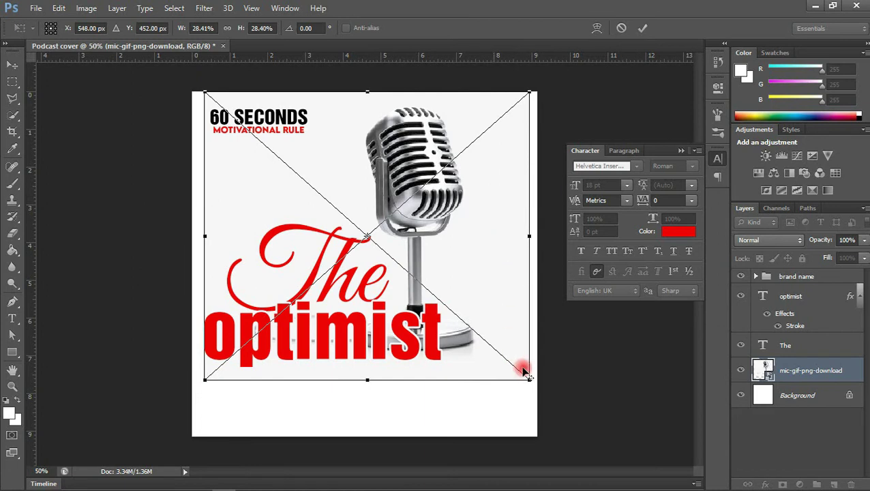
Enlarge the microphone image slightly around its centre and move it down behind the title
left_click_drag(529, 379, 543, 392)
left_click_drag(502, 306, 500, 331)
key("Return")
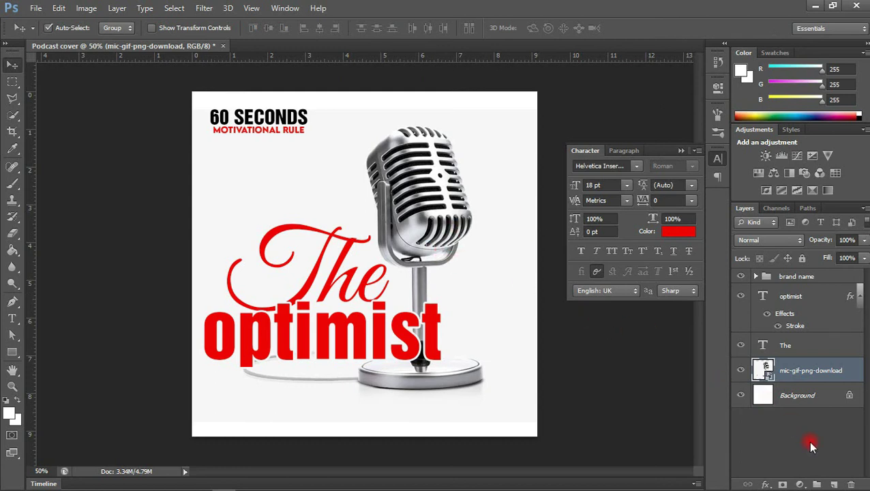
left_click(801, 483)
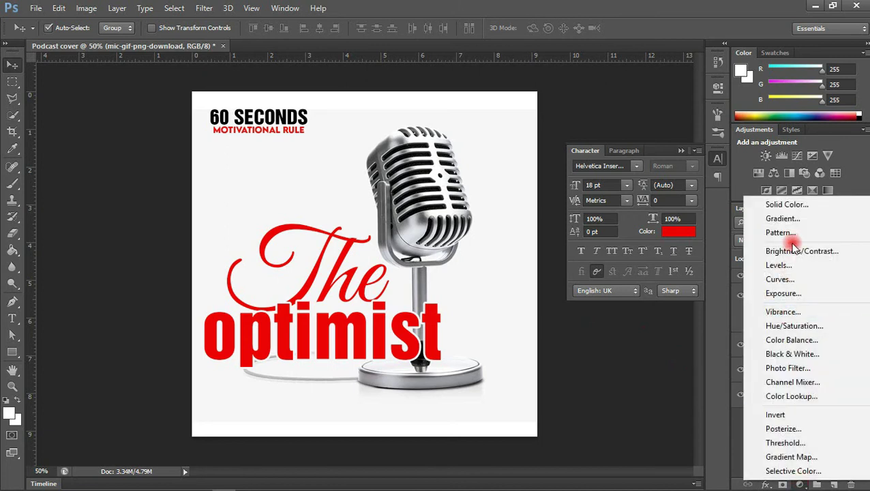
left_click(785, 206)
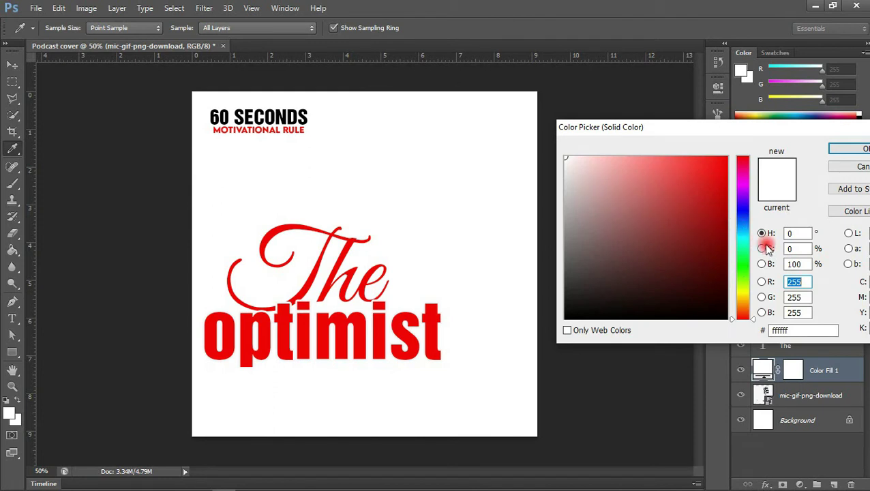
left_click(858, 168)
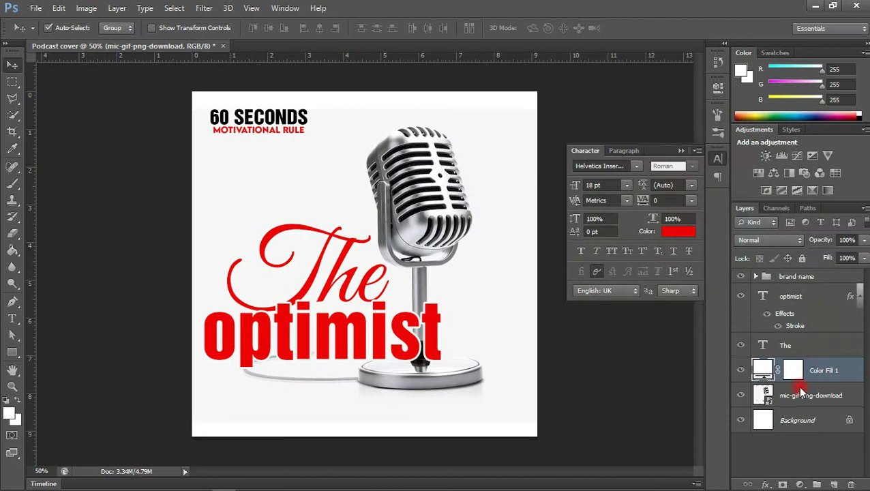
key("Delete")
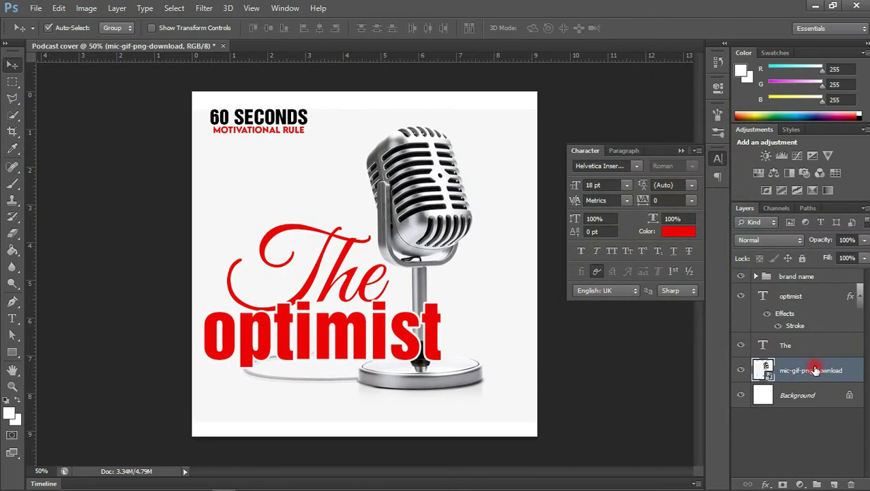
Add a solid colour fill layer directly above the Background, using f7f7f7 sampled from the microphone image's backdrop
left_click(798, 403)
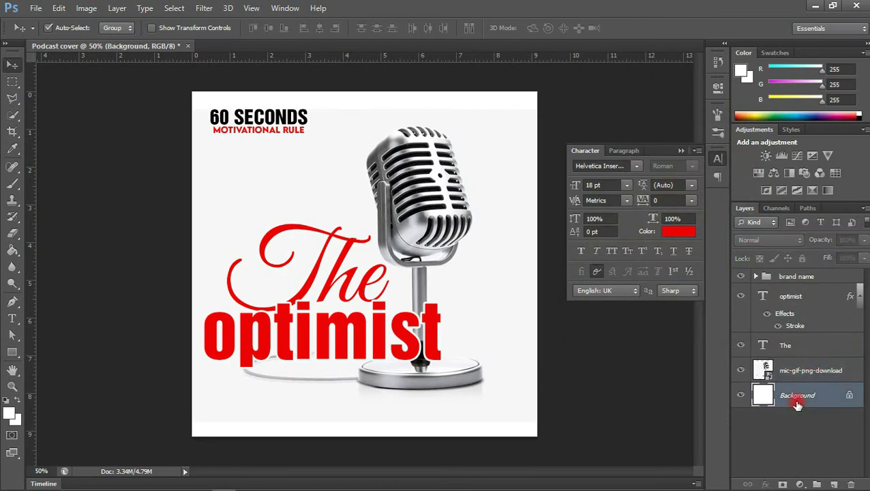
left_click(800, 482)
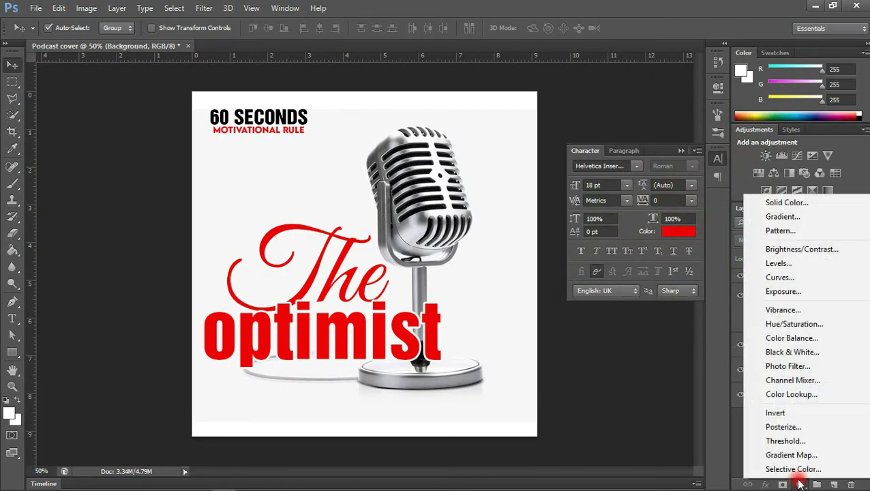
left_click(788, 203)
left_click_drag(491, 192, 449, 378)
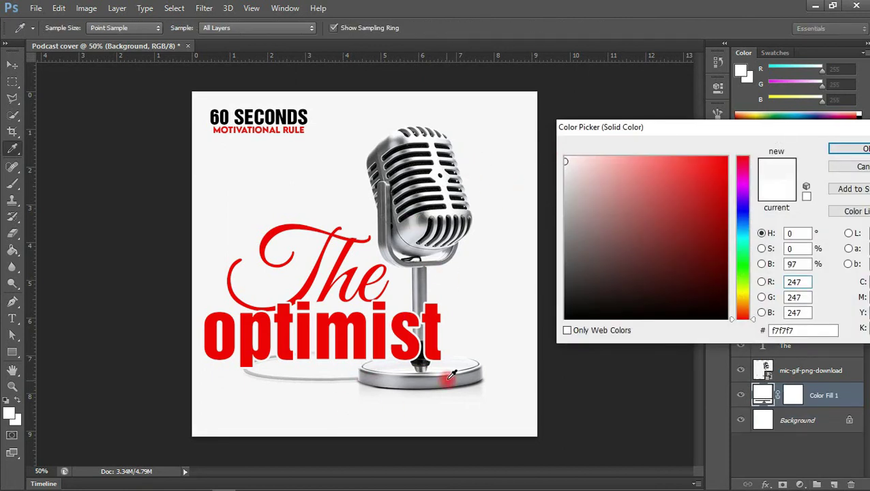
left_click(846, 149)
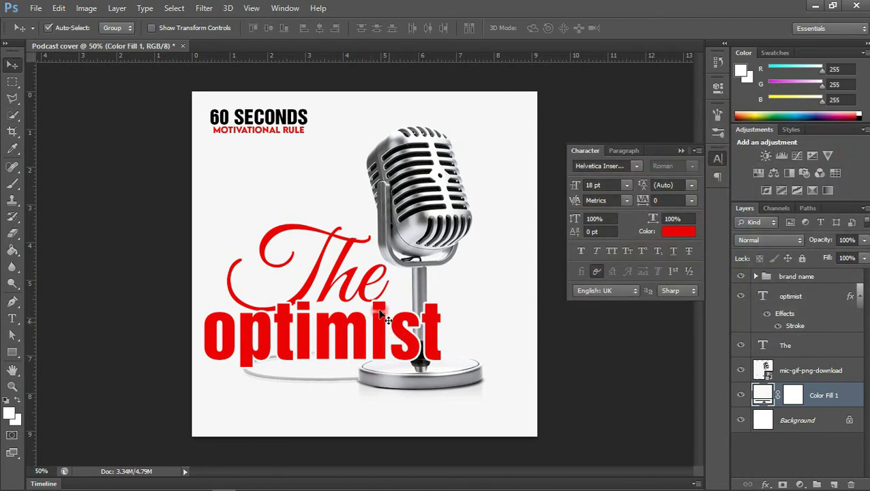
Add a white ffffff outside stroke to the script text The and make it slightly wider than 3 px
left_click(363, 299)
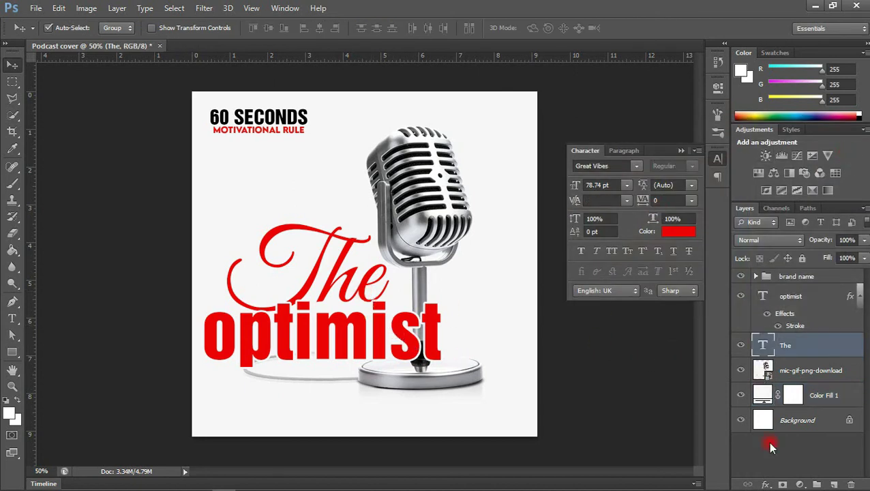
left_click(767, 484)
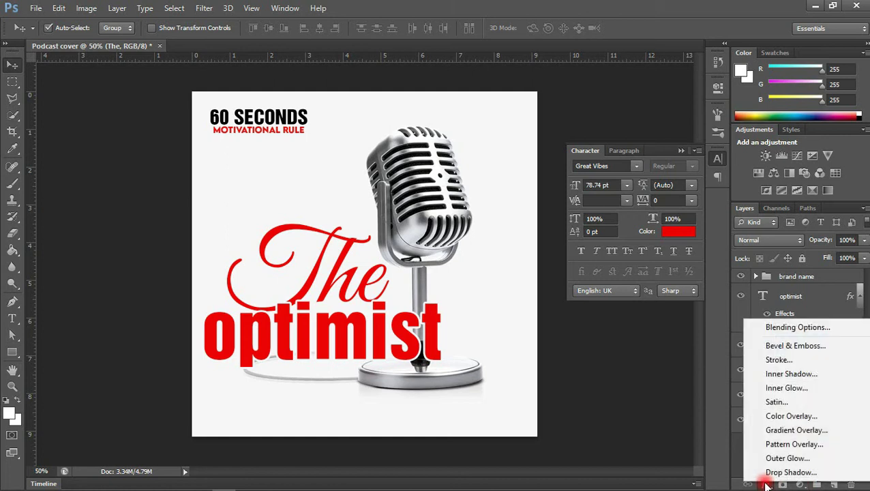
left_click(779, 360)
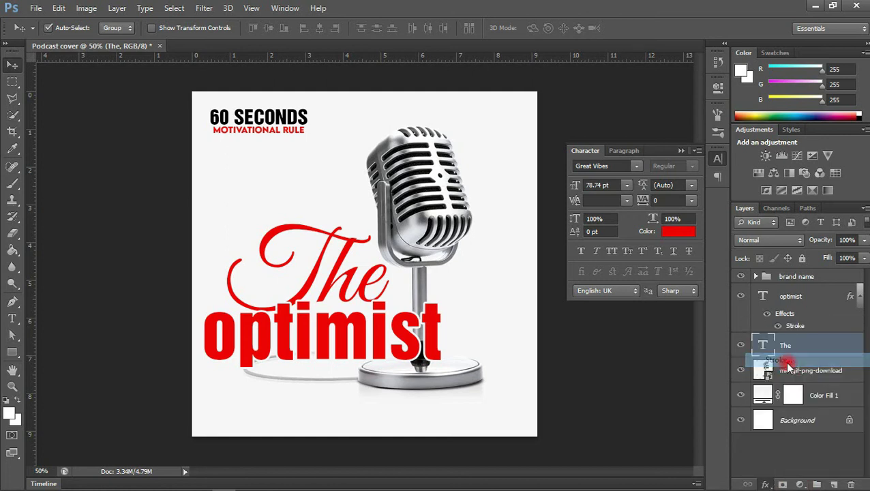
left_click(660, 271)
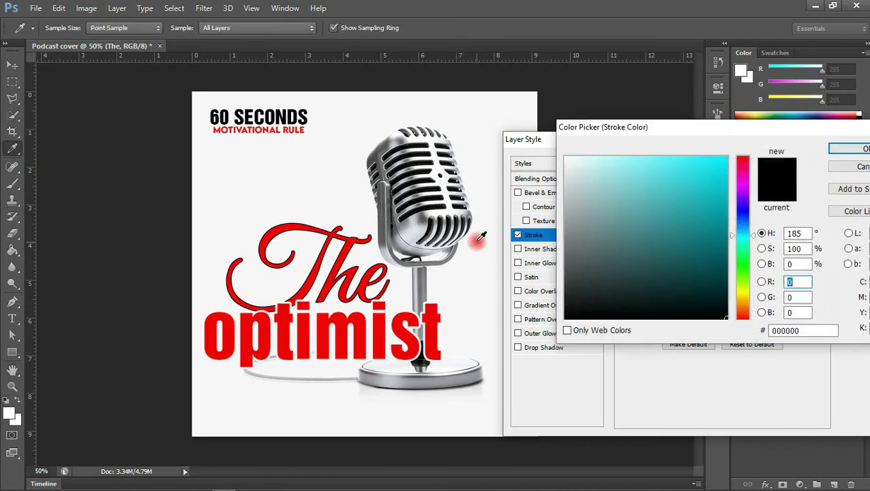
left_click(567, 158)
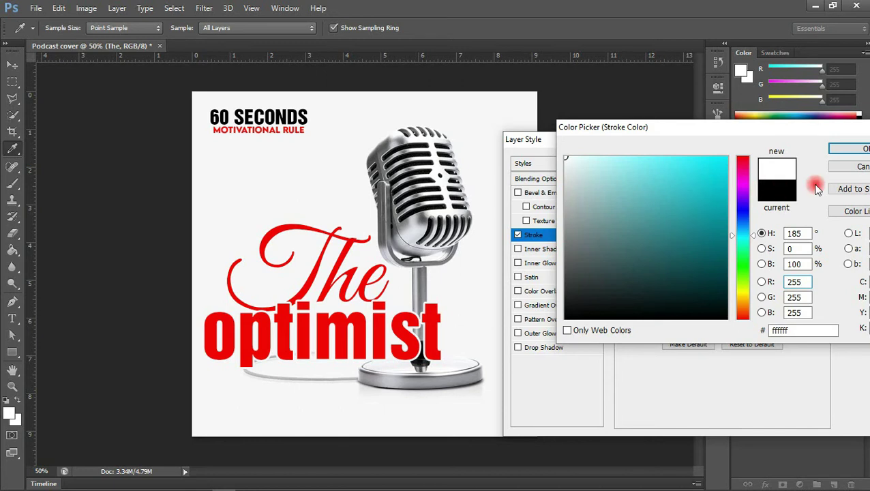
left_click(846, 149)
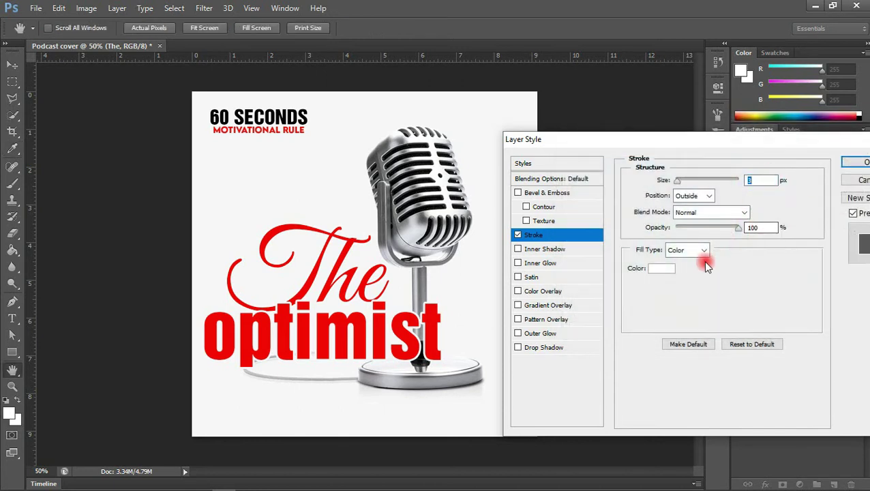
key("Up")
key("Up")
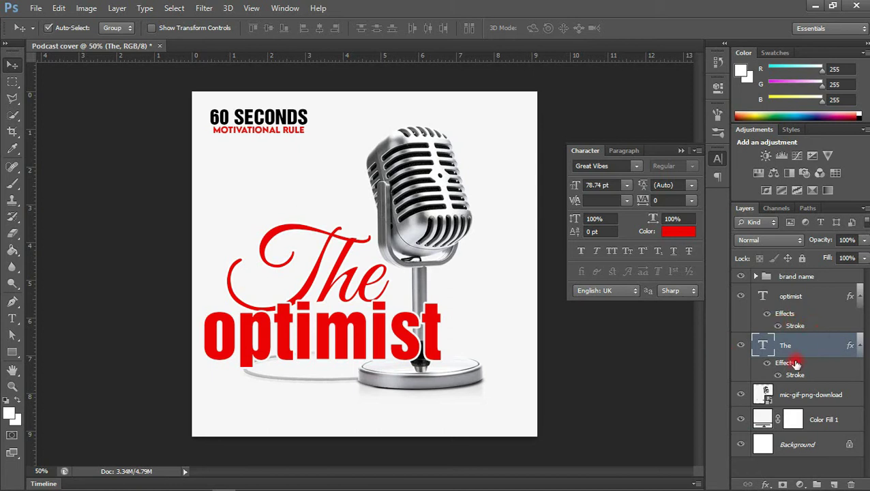
Scale the two title words The and optimist together to about 88.9%, rotate them about -15.7° and move them up and right to about X 471, Y 544 px
left_click(811, 304, "shift")
key("ctrl+t")
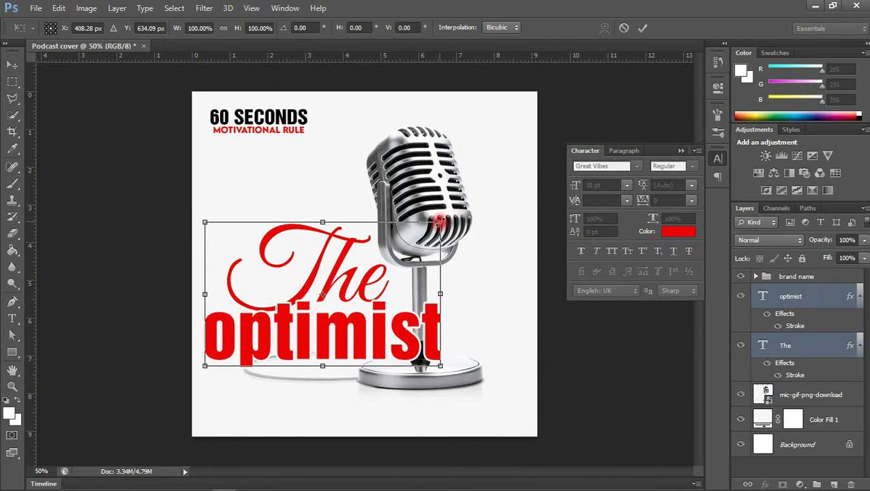
left_click_drag(440, 222, 427, 231)
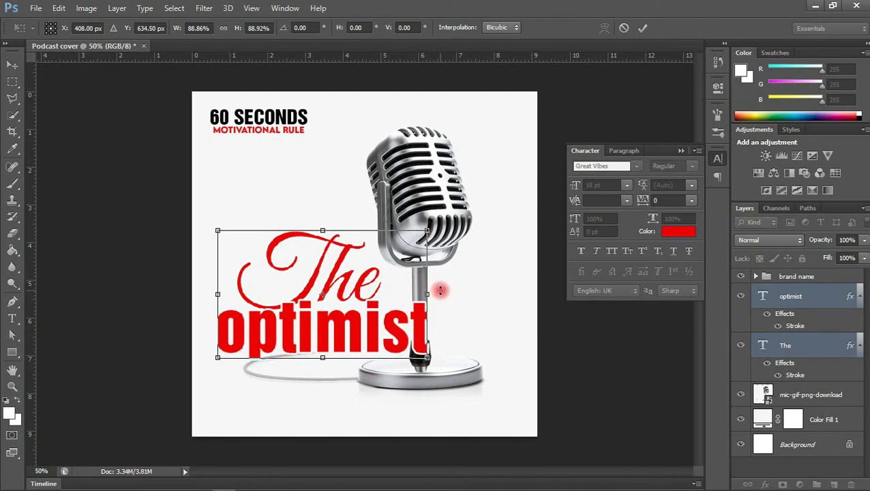
left_click_drag(442, 289, 451, 253)
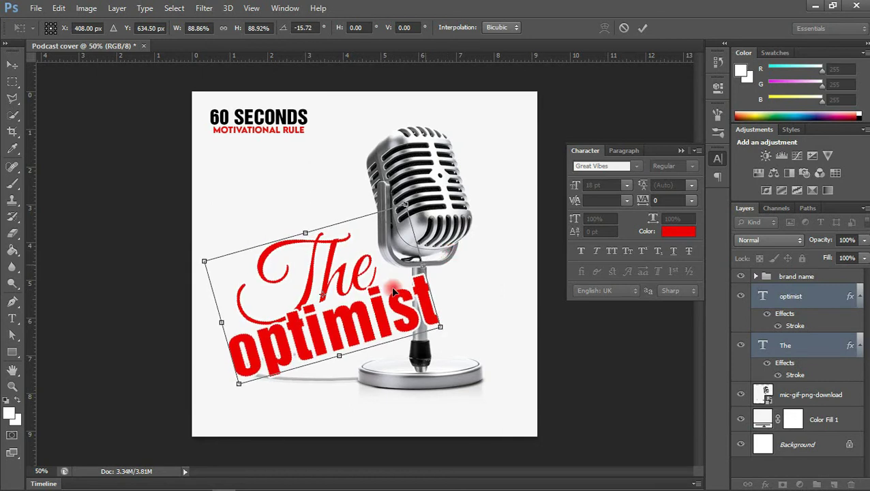
left_click_drag(392, 285, 406, 264)
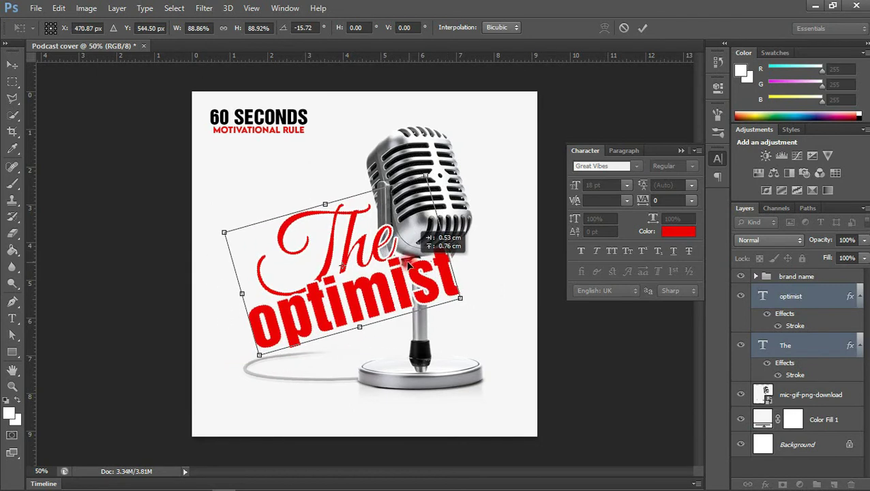
key("Return")
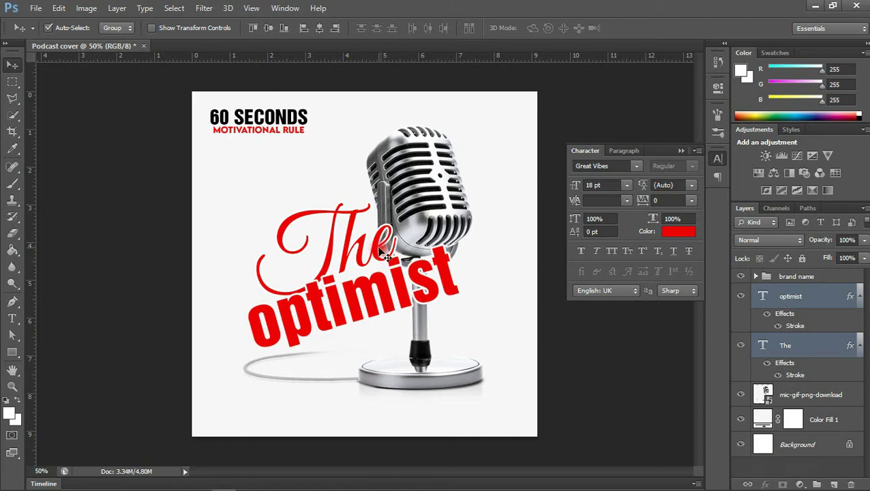
left_click(457, 331)
left_click(373, 261)
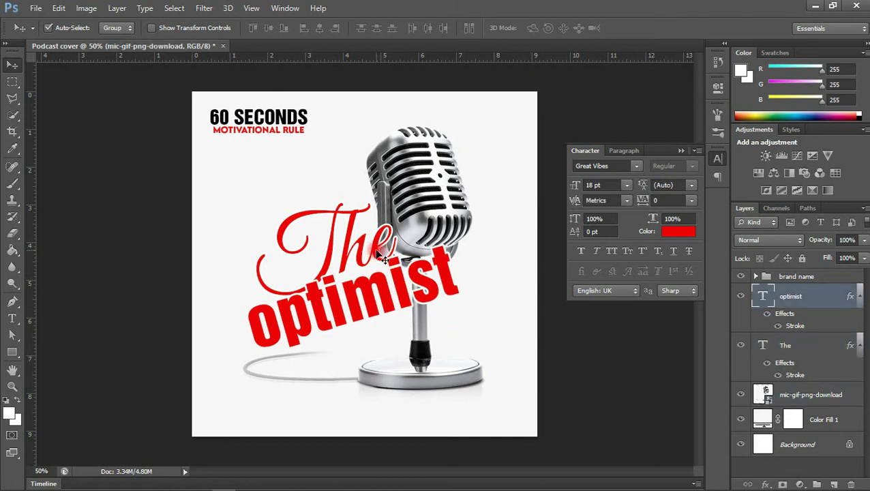
key("ctrl+t")
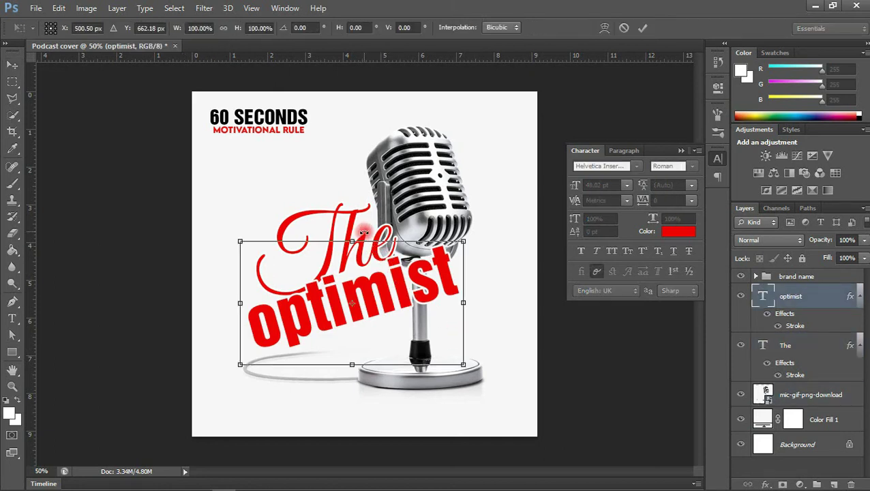
key("Return")
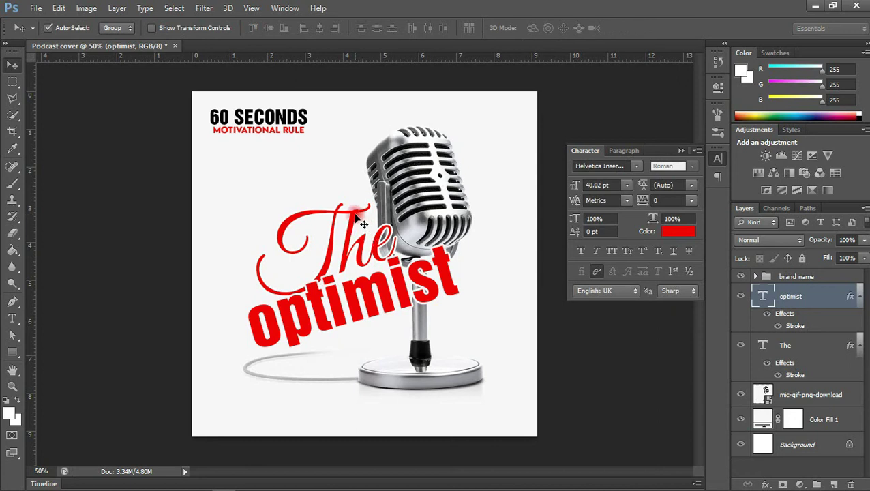
Scale the script word The down around its centre to about 57 pt
left_click(356, 219)
key("ctrl+t")
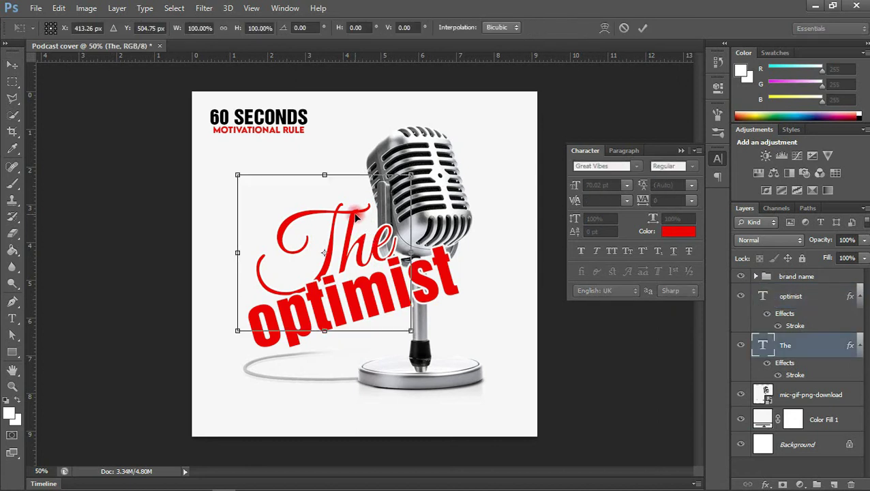
left_click_drag(411, 176, 391, 190)
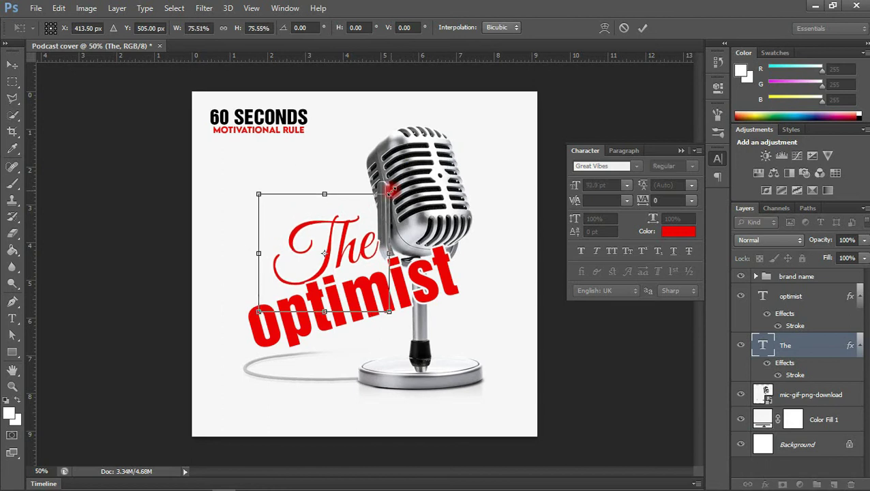
left_click_drag(389, 191, 395, 188)
key("Return")
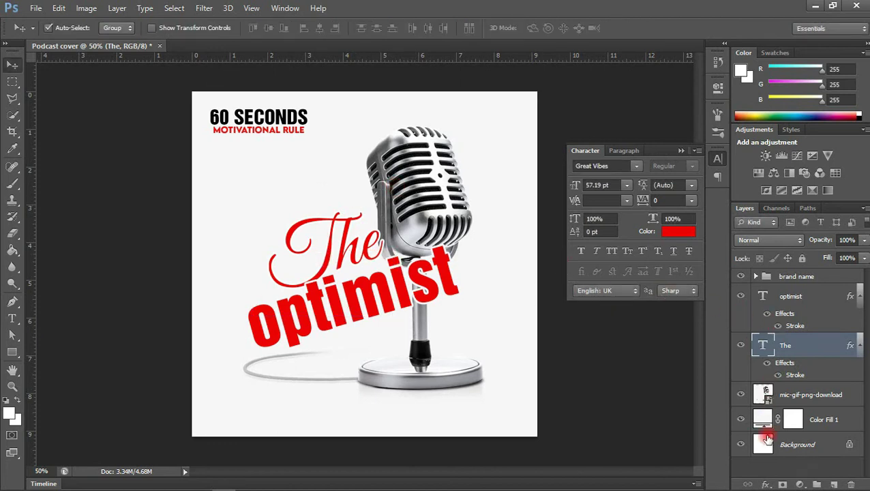
Add a black Multiply drop shadow to The with 75% opacity, 10 px distance, 9% spread and 5 px size
left_click(765, 484)
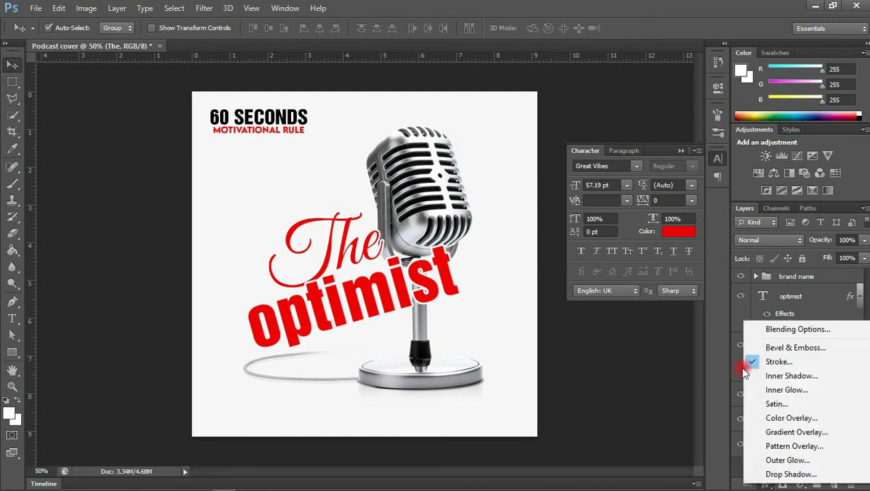
left_click(785, 474)
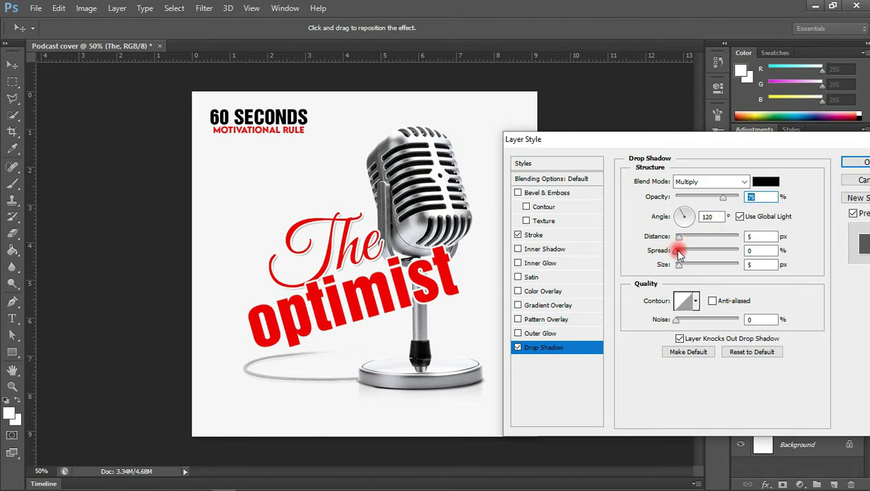
left_click_drag(680, 253, 685, 239)
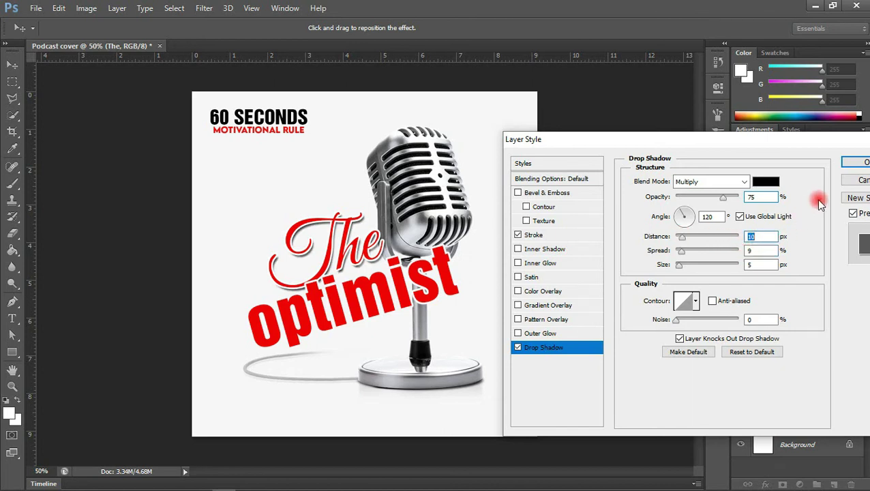
left_click(863, 163)
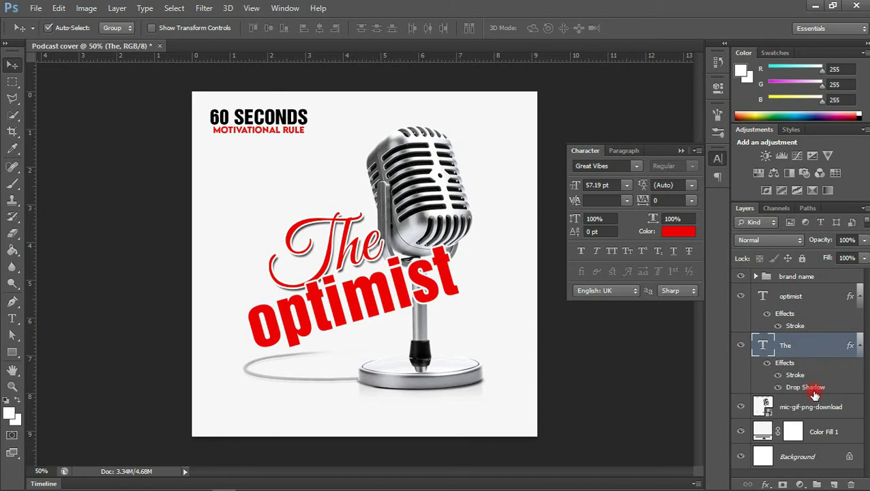
right_click(824, 343)
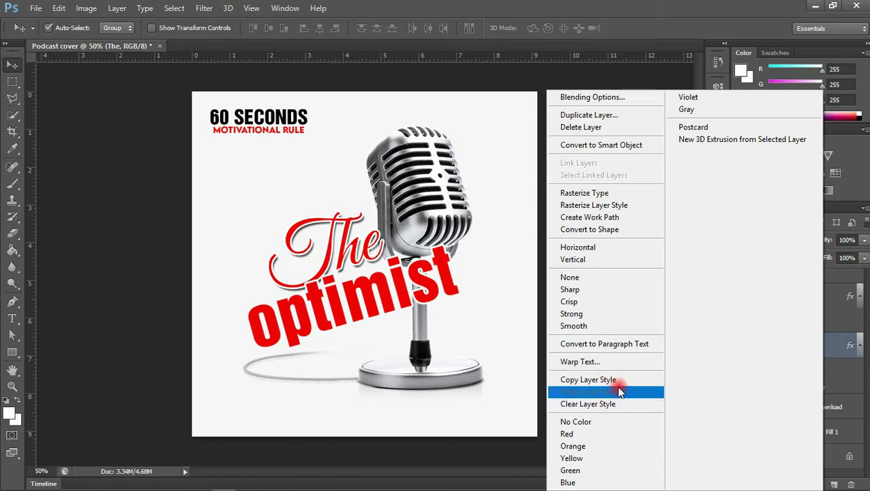
left_click(843, 362)
Add a black drop shadow to optimist with about 9 px distance, 16% spread and 16 px size
left_click(796, 298)
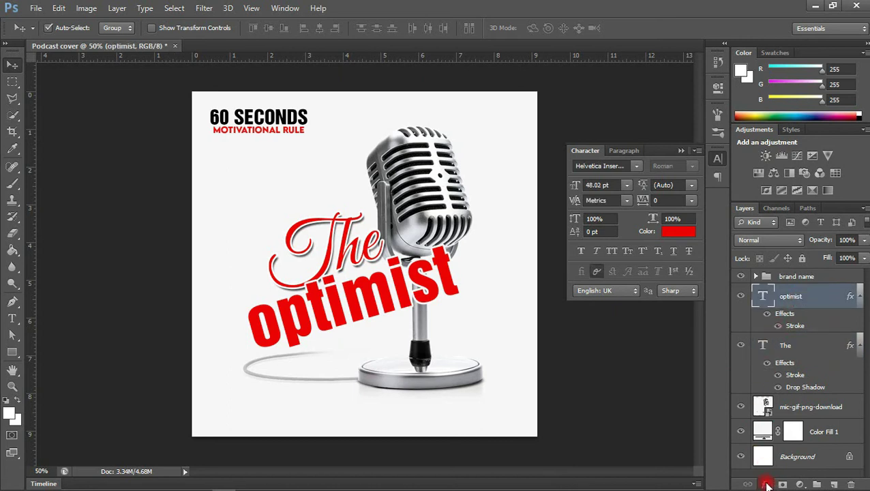
left_click(767, 484)
left_click(793, 471)
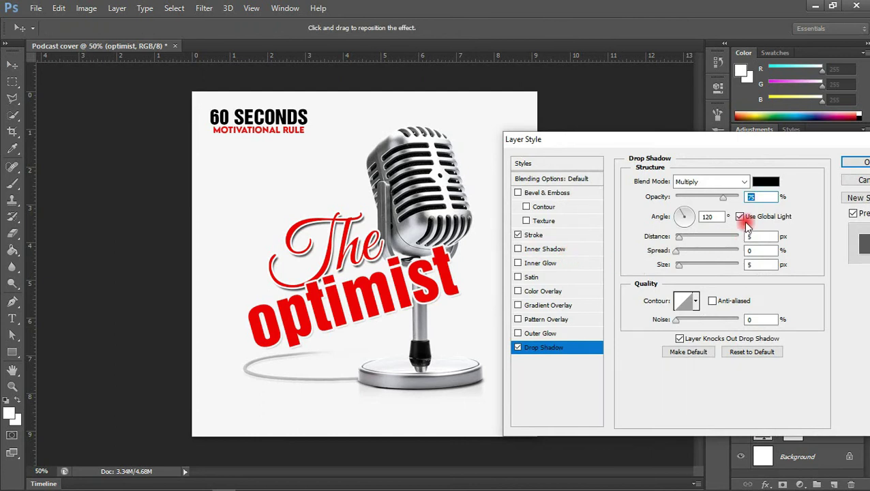
left_click(678, 253)
mouse_move(685, 253)
left_mouse_down()
mouse_move(683, 240)
mouse_move(685, 266)
mouse_move(689, 255)
left_mouse_up()
left_click(682, 238)
left_click(685, 268)
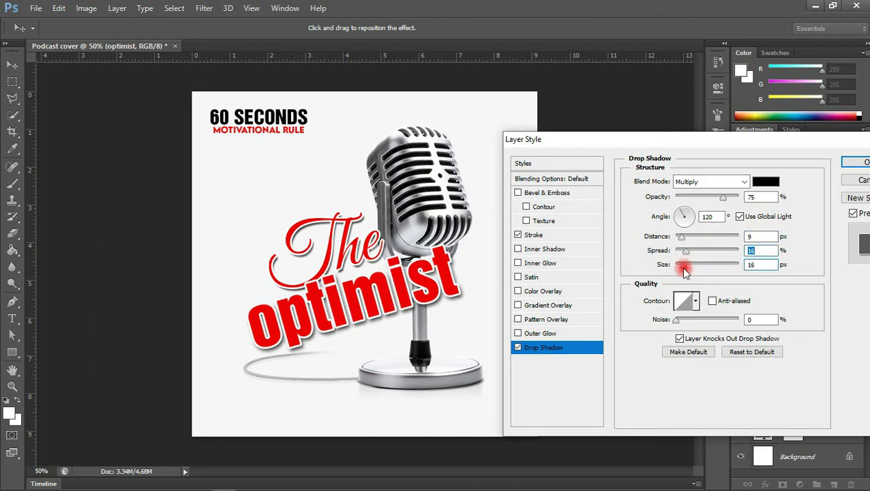
left_click(844, 163)
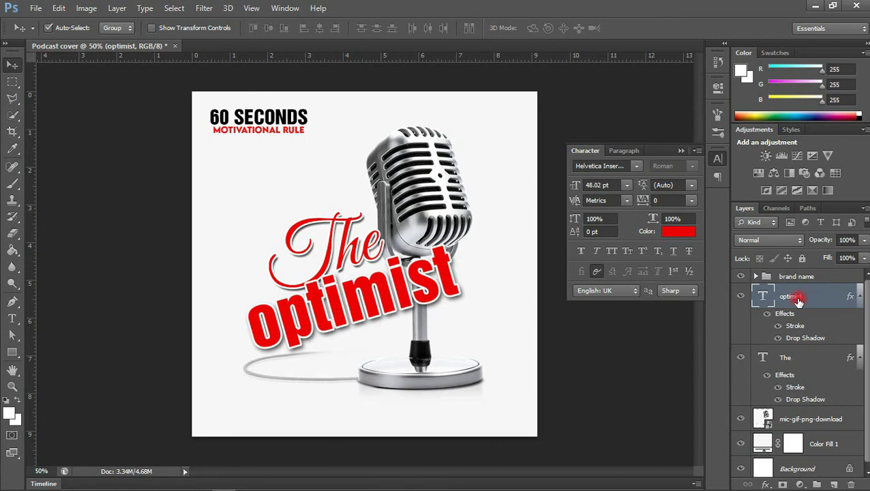
Enlarge the word optimist around its centre to about 123% and move it slightly up and right
key("ctrl+t")
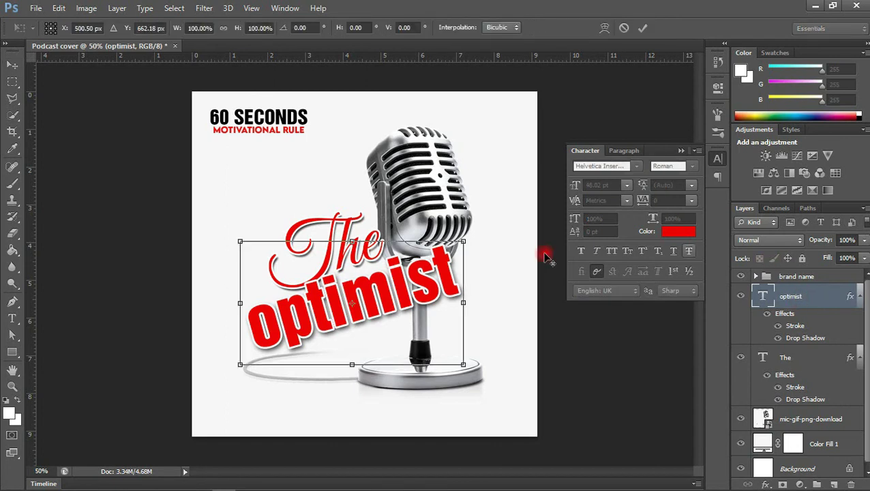
left_click_drag(464, 242, 491, 226)
key("Return")
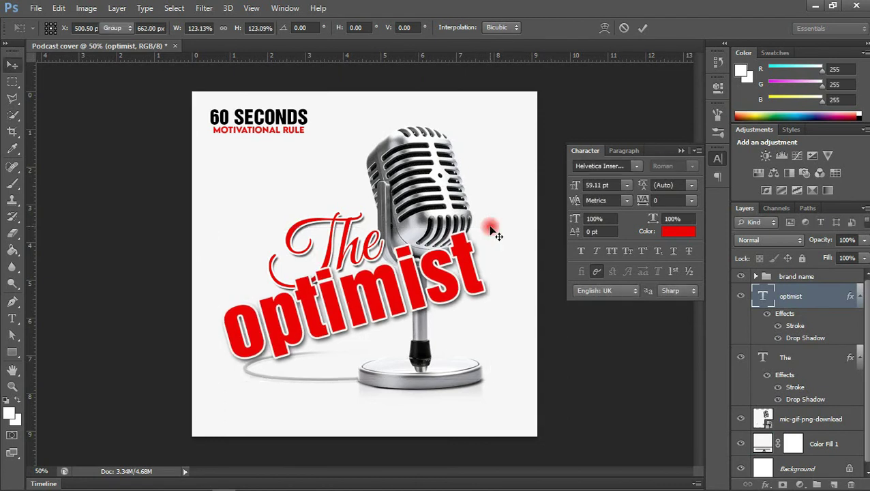
left_click_drag(427, 276, 437, 268)
Nudge the script word The above optimist and move the microphone image up behind the title
left_click_drag(348, 244, 342, 227)
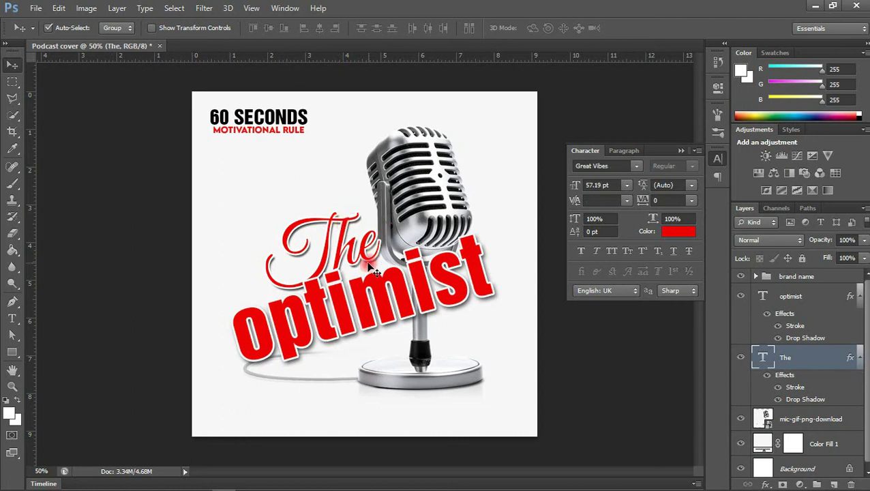
left_click_drag(443, 203, 444, 182)
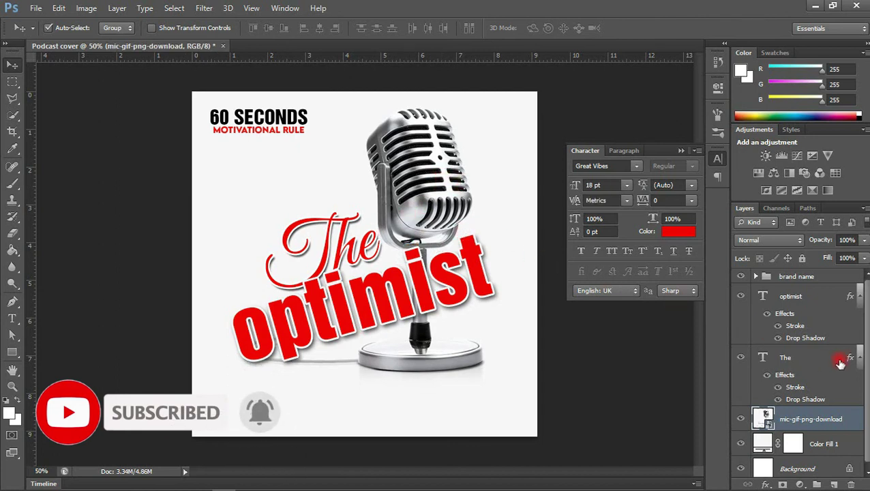
Group the optimist and The text layers and name the group optimist
left_click(791, 300)
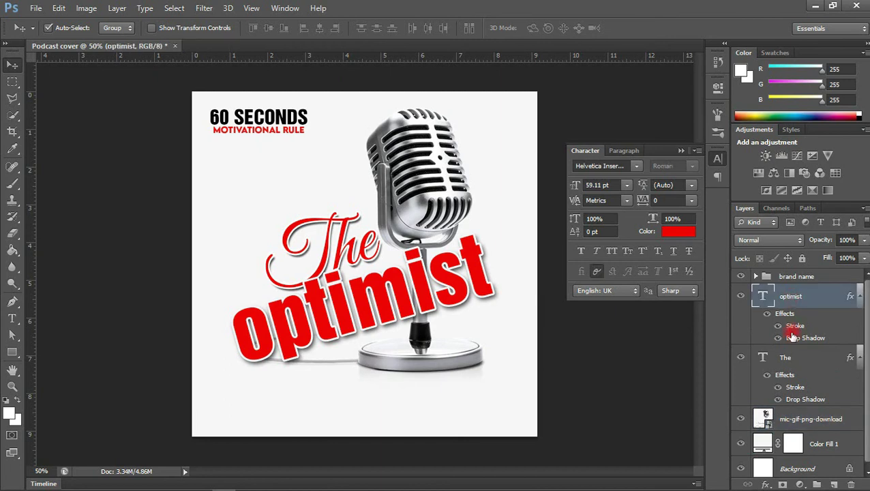
left_click(788, 360, "shift")
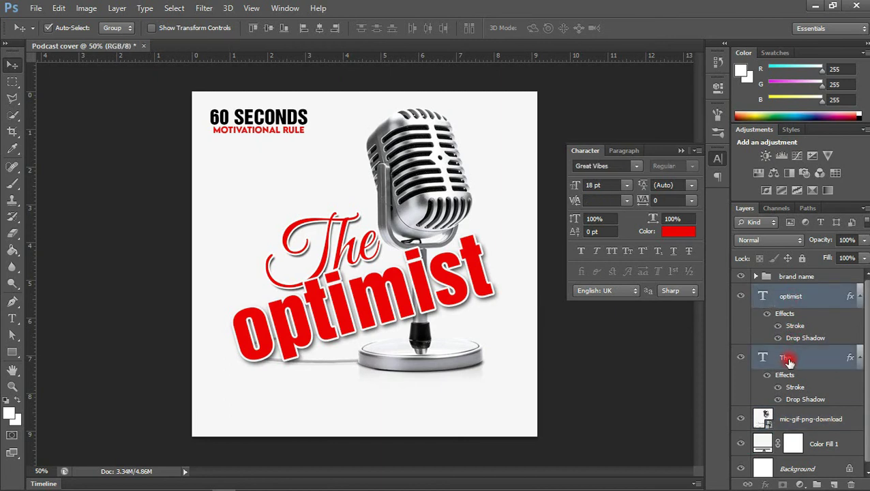
key("ctrl+g")
double_click(790, 290)
type("optimis")
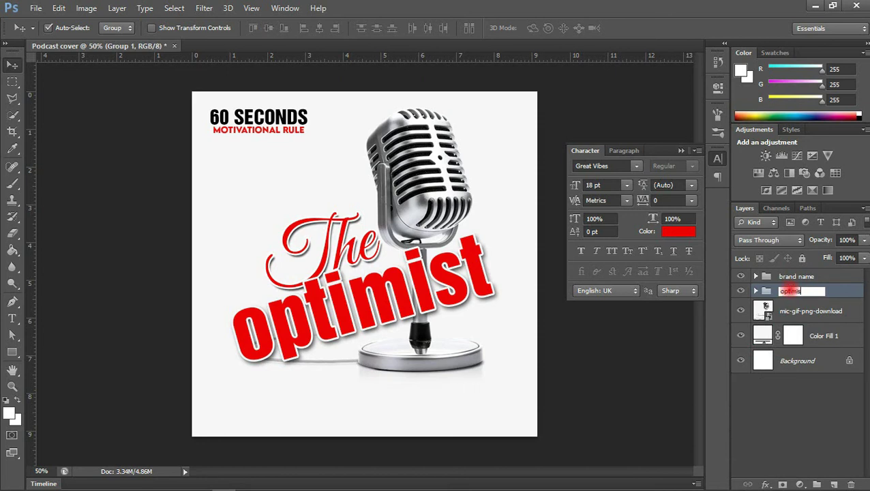
type("t")
key("Return")
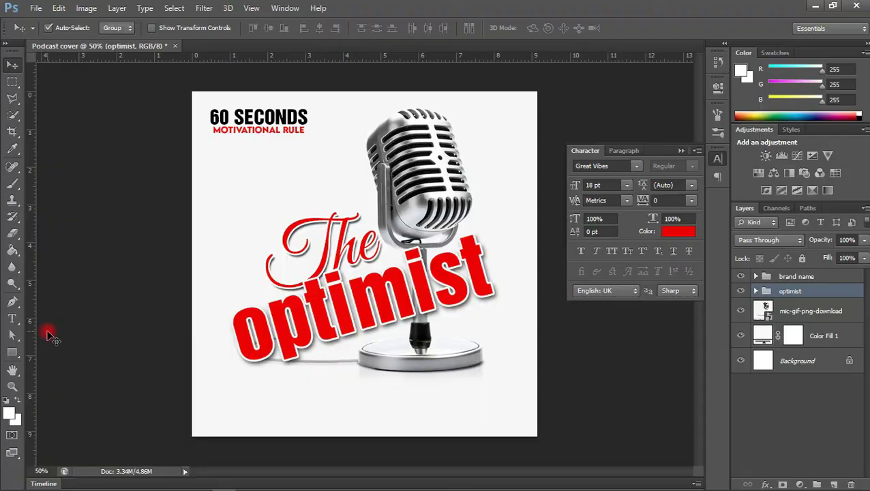
Add the text layers live on and theoptimist20 below the title
left_click(12, 319)
left_click(307, 398)
type("live on")
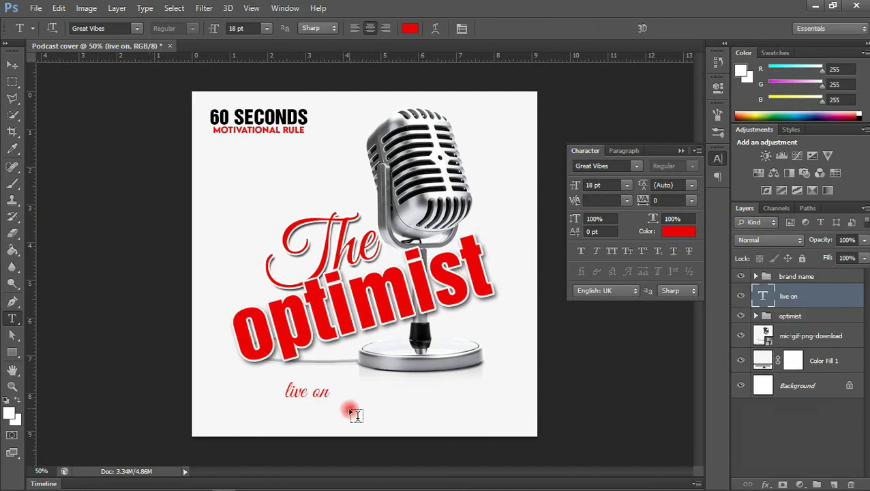
left_click(350, 405)
type("theoptimist20")
left_click(559, 33)
Add a text layer reading kraftswuman chances near the bottom of the cover
left_click(447, 418)
type("kraftswoman chances")
key("ctrl+Return")
Add a text layer reading 60 seconds inspiation just below the microphone base
left_click(421, 388)
type("60 seconds motiva")
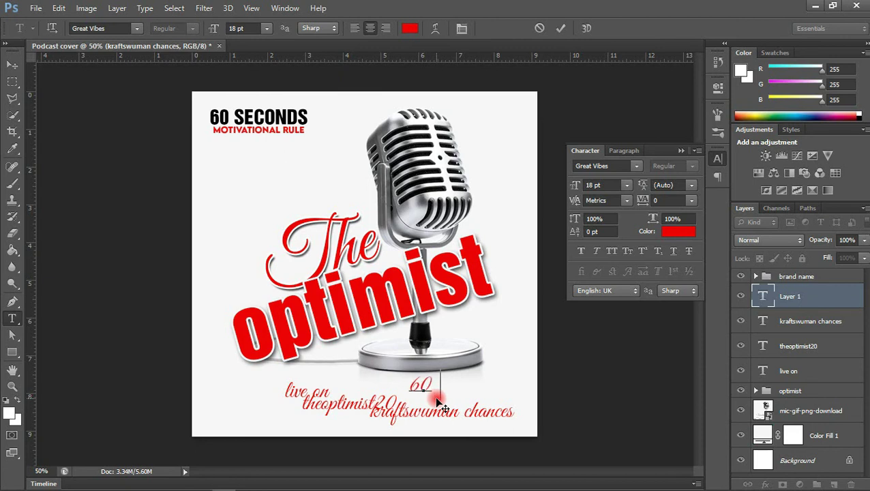
key("BackSpace")
key("BackSpace")
key("BackSpace")
key("BackSpace")
key("BackSpace")
key("BackSpace")
type("inspiation")
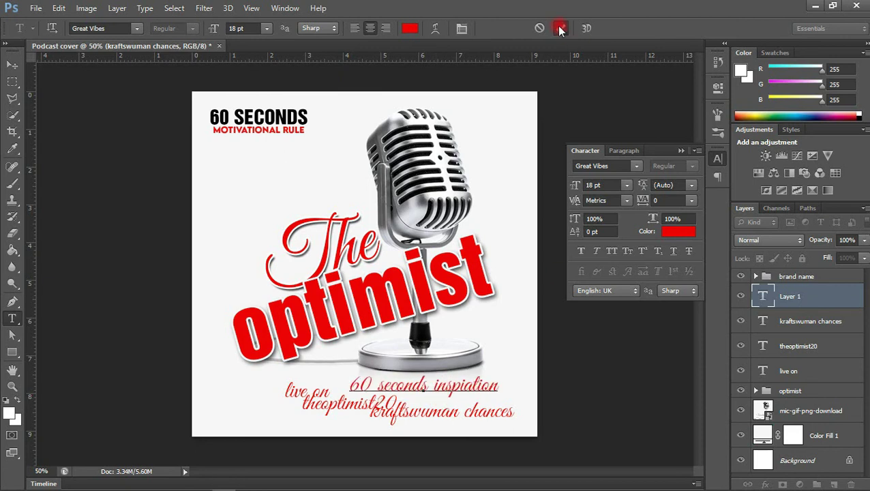
left_click(561, 28)
Add a black all-caps LEMON MILK text layer reading that ashanti woman across the microphone base
left_click(208, 392)
type("that ashanti woman")
left_click(13, 64)
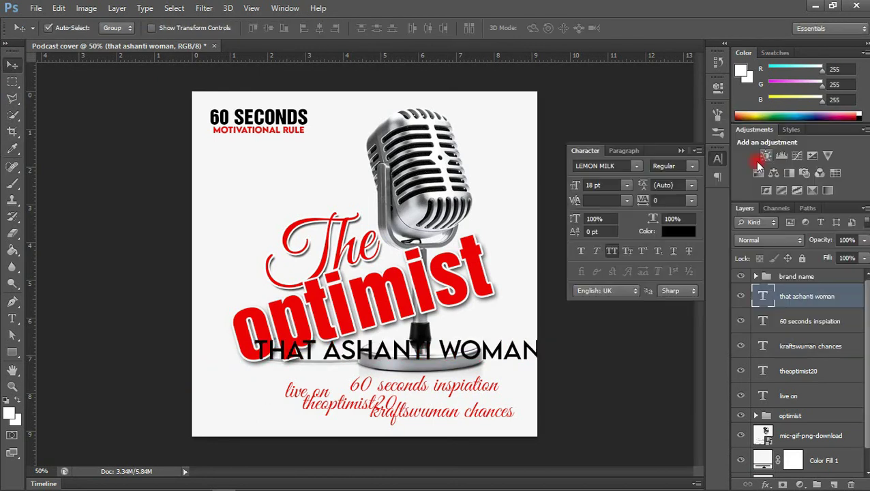
Format that ashanti woman as 6 pt Bold with 280 tracking and tilt it parallel to the title just beneath optimist
left_click(626, 185)
left_click(594, 184)
left_click_drag(403, 351, 478, 301)
key("ctrl+t")
key("Return")
left_click(626, 185)
left_click(624, 199)
left_click(692, 166)
left_click(659, 240)
left_click_drag(644, 202, 675, 202)
left_click_drag(590, 188, 585, 193)
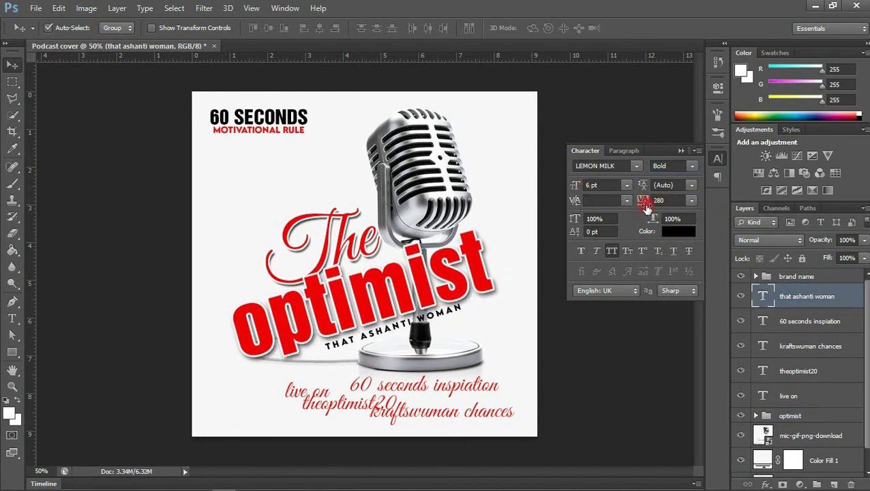
Change the MOTIVATIONAL RULE brand text to a lighter font style
left_click(298, 129)
left_click(691, 165)
left_click(673, 220)
Change the font of 60 seconds inspiation and kraftswuman chances to LEMON MILK
left_click(450, 385)
left_click(597, 166)
key("ctrl+v")
left_click(393, 410)
left_click(597, 166)
key("ctrl+v")
Move the live on and theoptimist20 texts to the cover's upper right corner beside the microphone head
left_click(333, 397)
left_click_drag(333, 397, 478, 123)
left_click_drag(294, 183, 491, 131)
Format kraftswuman chances and 60 seconds inspiation in black, 6 pt, Medium style
left_click(810, 396)
left_click(810, 371, "shift")
left_click(679, 231)
left_click(567, 311)
left_click(855, 146)
left_click(626, 219)
left_click(692, 166)
left_click(660, 227)
Stack kraftswuman chances above 60 seconds inspiation at the cover's bottom and widen their tracking to about 500 and 520
left_click(375, 400)
left_click(374, 400)
left_click_drag(644, 201, 644, 204)
left_click(396, 425)
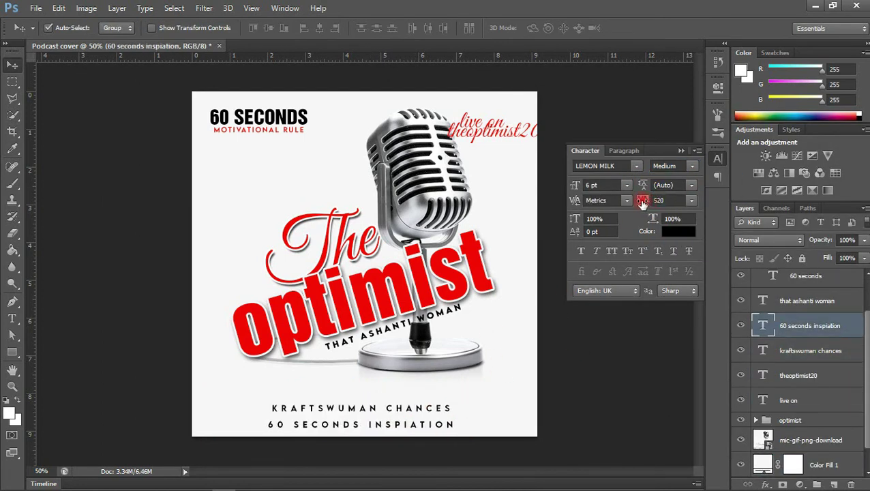
Correct the bottom line to 60 seconds inspiration and move kraftswuman chances and that line closer together near the cover's lower edge
left_click(814, 350)
key("t")
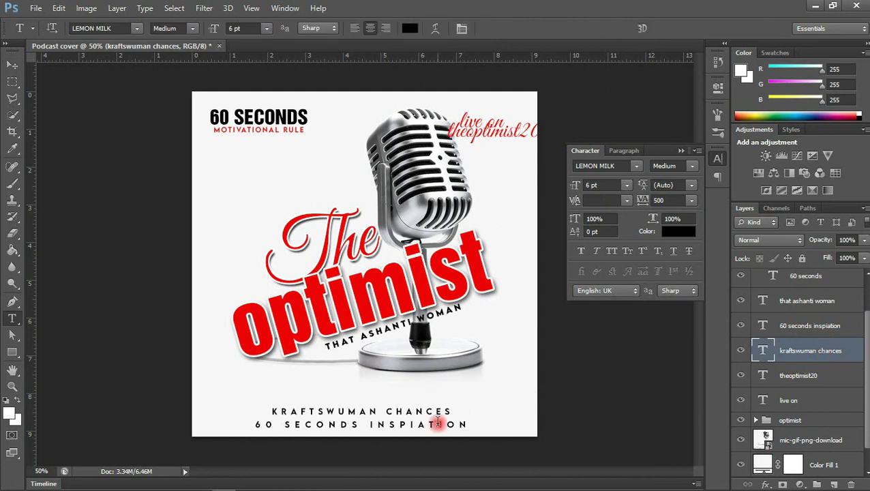
left_click(437, 423)
key("v")
left_click(441, 413, "shift")
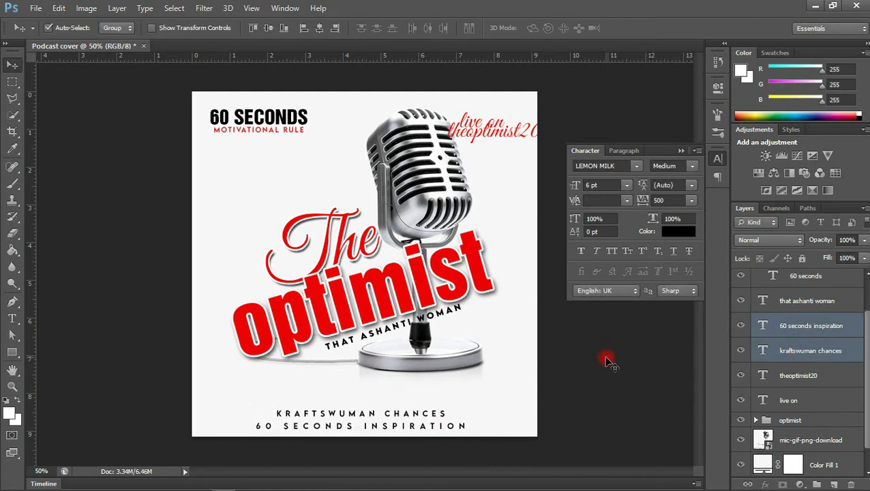
left_click(824, 350)
Format live on and theoptimist20 in LEMON MILK Regular, 6 pt, with live on in red and theoptimist20 in black
left_click_drag(475, 133, 477, 137)
left_click(667, 233)
left_click(839, 169)
key("ctrl+alt+z")
key("ctrl+alt+z")
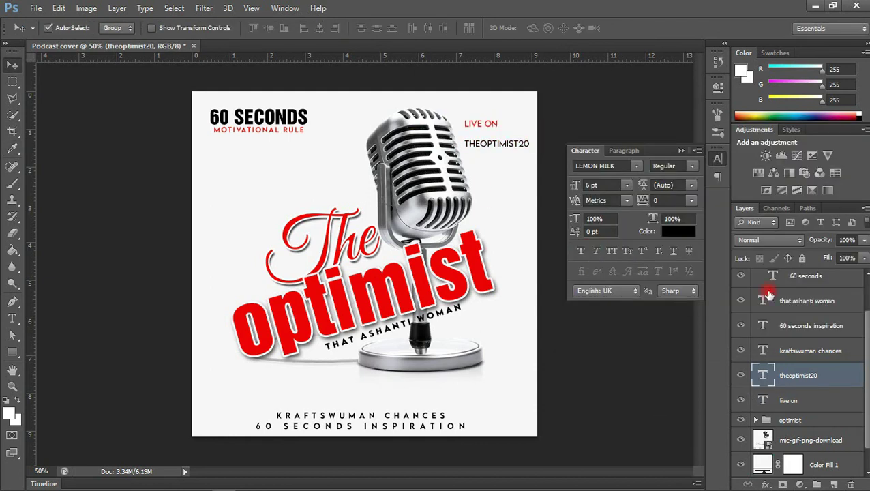
key("ctrl+alt+z")
Change theoptimist20 to Helvetica Inserat LT Std, make live on Medium style, and place it centred above theoptimist20
left_click(604, 168)
left_click(603, 169)
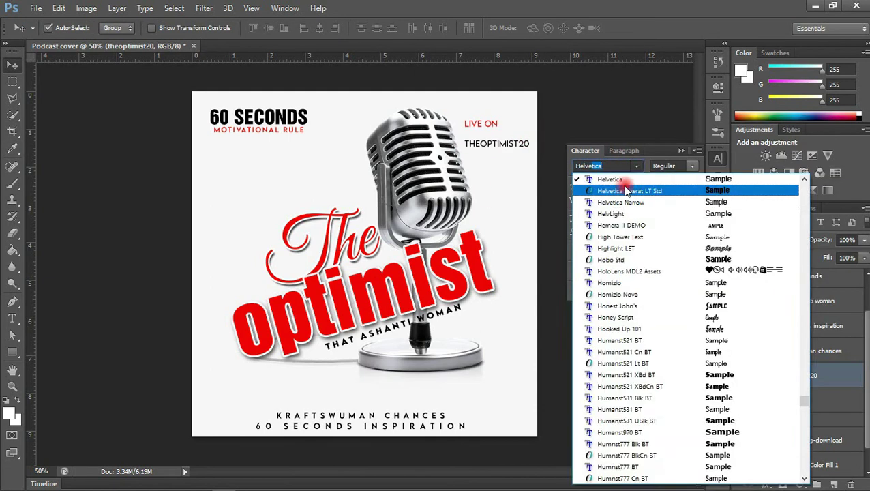
key("ctrl+alt+z")
key("ctrl+alt+z")
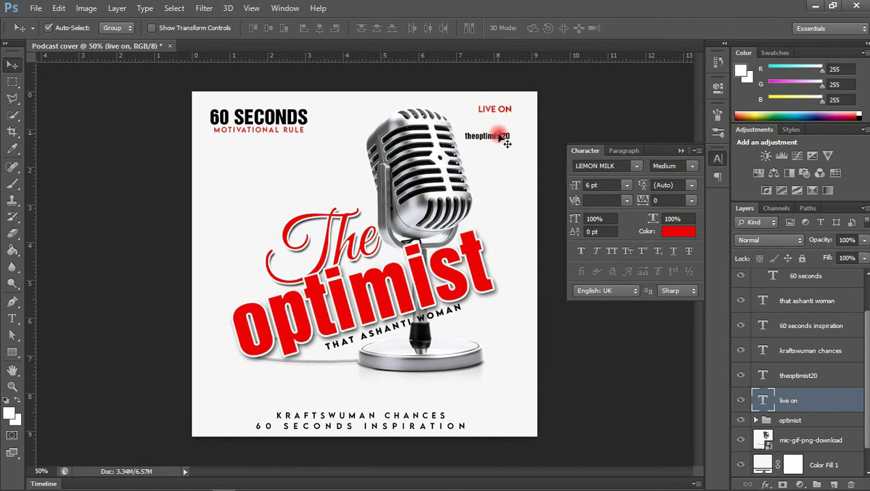
key("ctrl+alt+z")
Place the stacked TikTok logo from the Podcast New folder and shrink it to about 2% between live on and theoptimist20
mouse_move(112, 484)
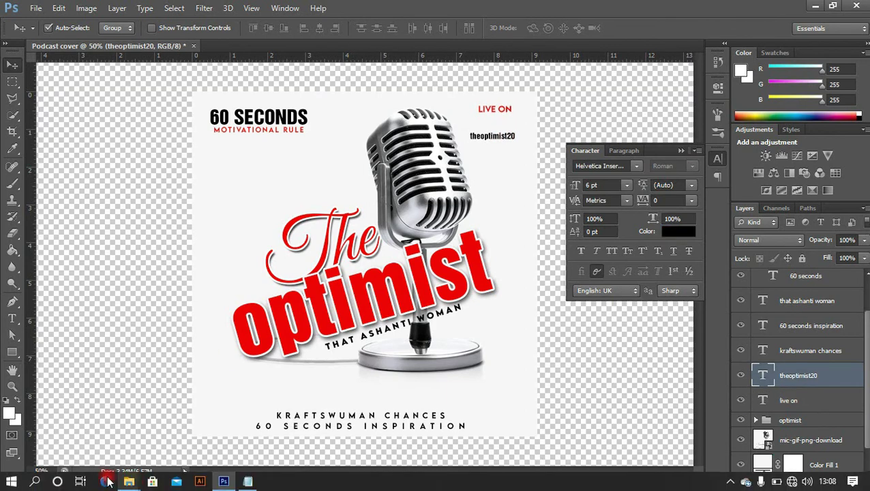
left_click(131, 482)
left_click(117, 423)
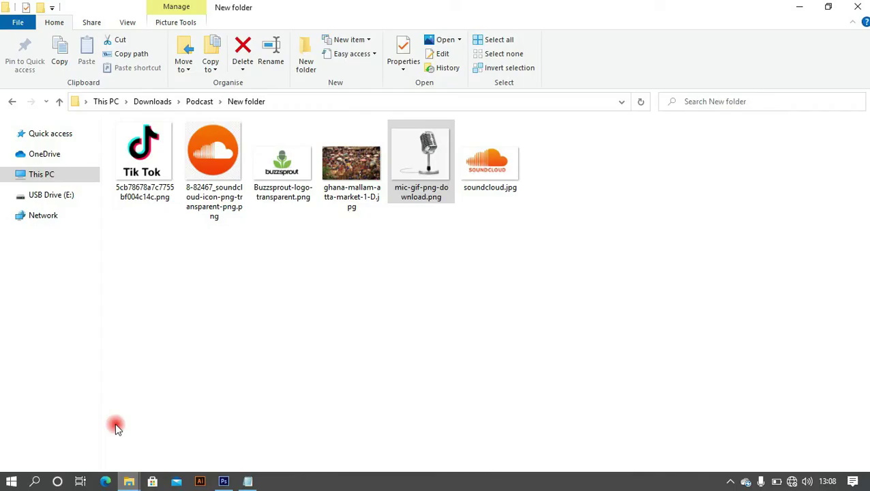
left_click_drag(157, 161, 496, 140)
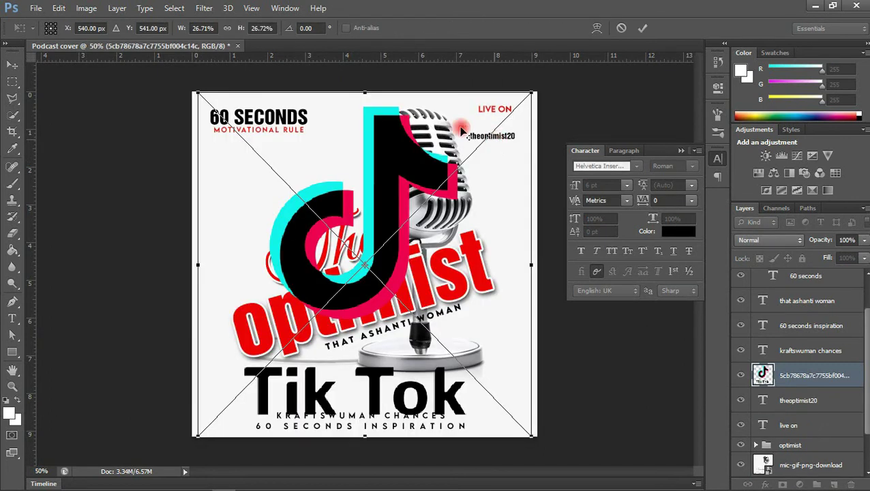
left_click_drag(198, 92, 498, 122)
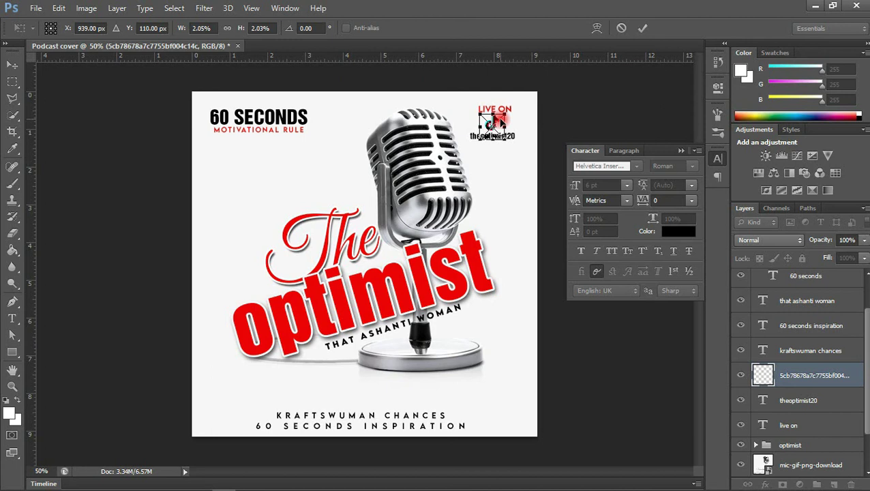
key("Return")
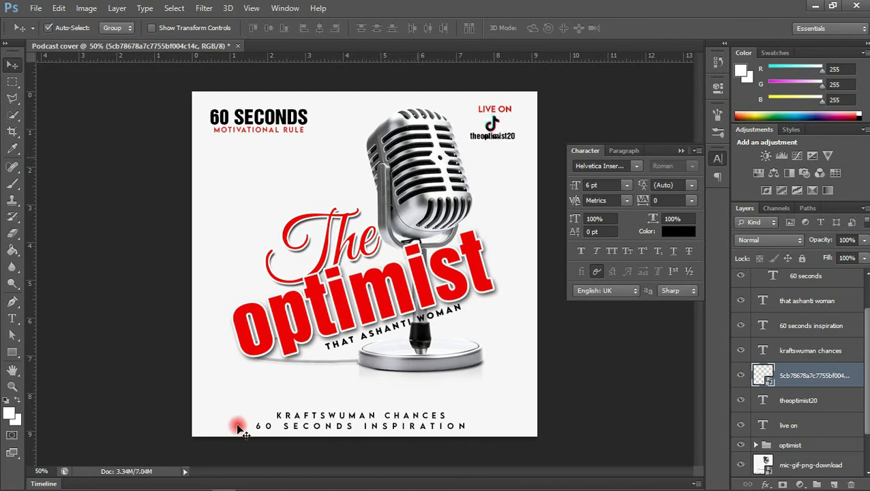
Place the horizontal logo-TikTok image in the cover and scale it down to about 0.74% beside theoptimist20
mouse_move(128, 485)
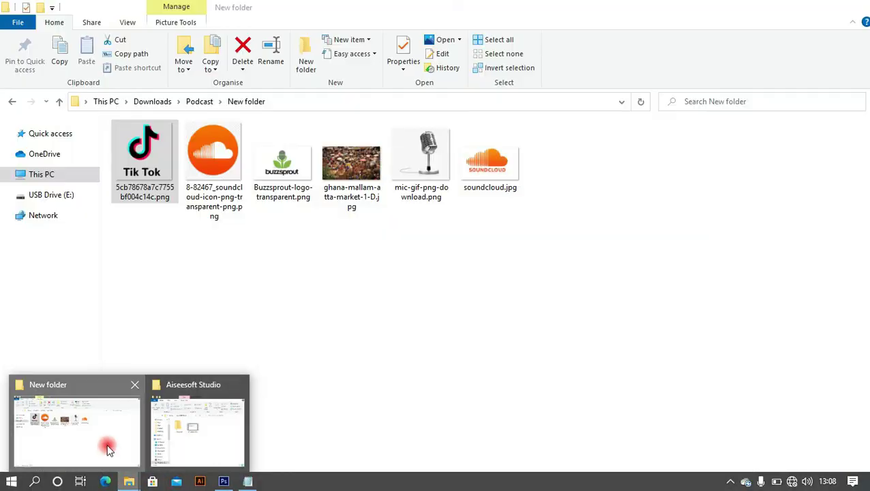
left_click(107, 447)
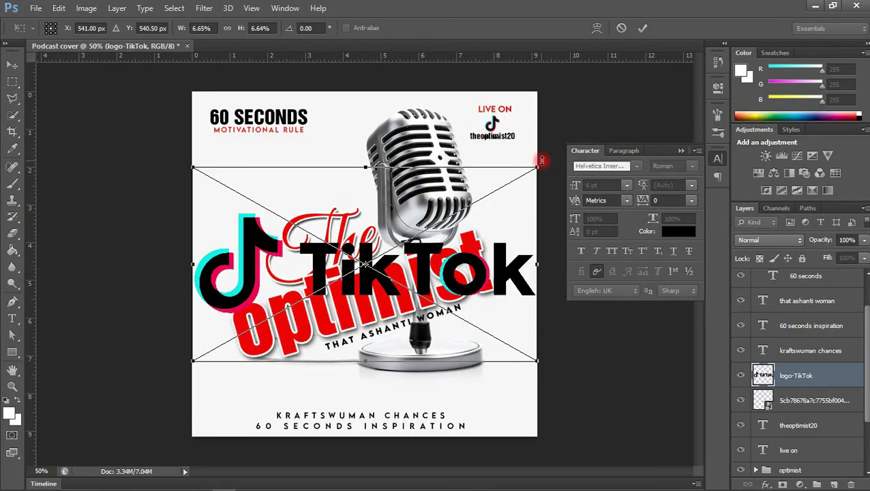
left_click_drag(538, 167, 491, 119)
key("Return")
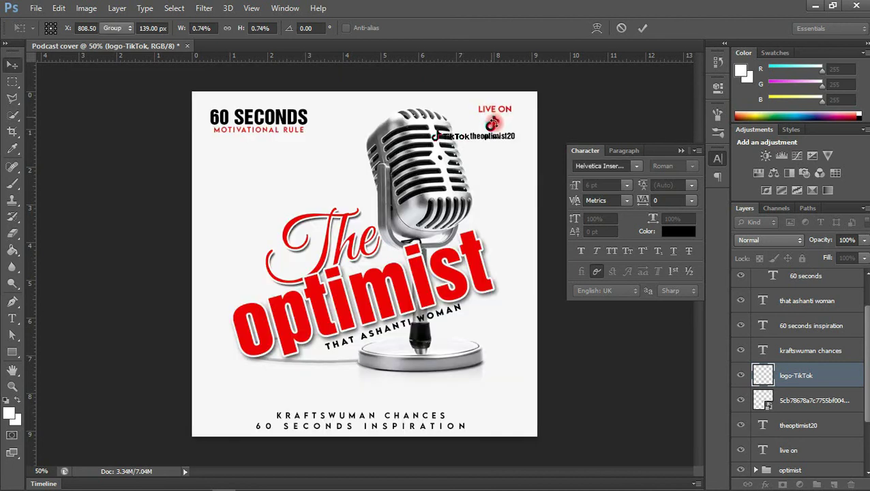
Delete the stacked TikTok logo and fit the horizontal one between live on and theoptimist20
left_click(496, 125)
key("Delete")
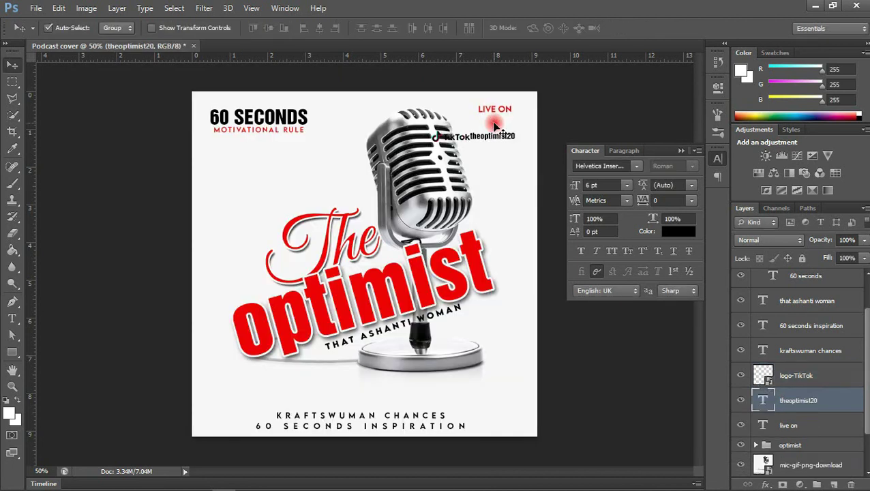
left_click(458, 136)
left_click_drag(458, 137, 511, 133)
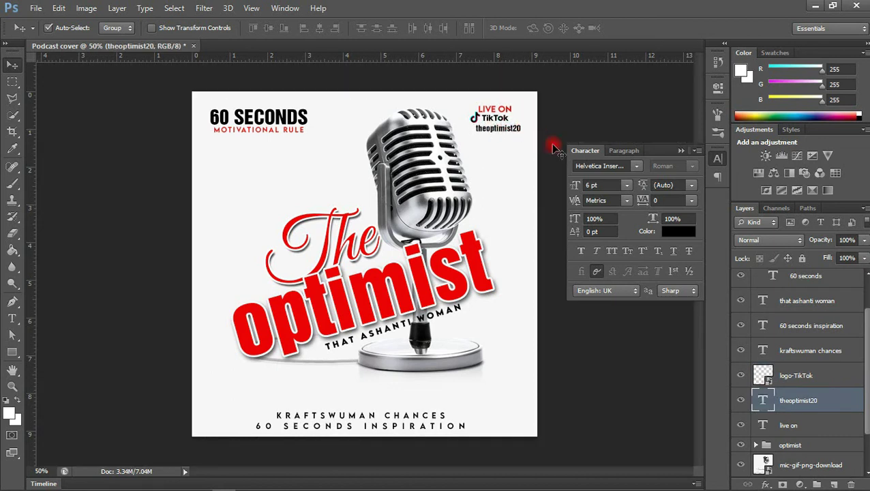
Align the right edges of the logo-TikTok, theoptimist20 and live on layers
left_click(805, 377)
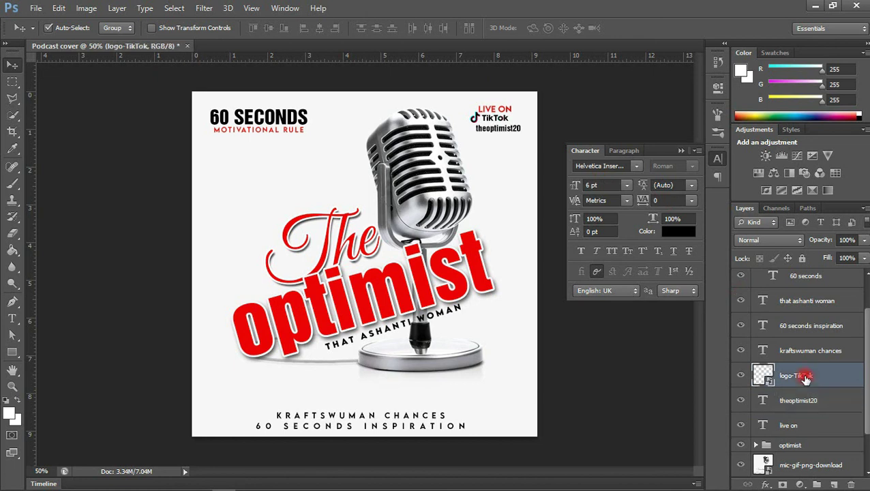
left_click(805, 424, "ctrl")
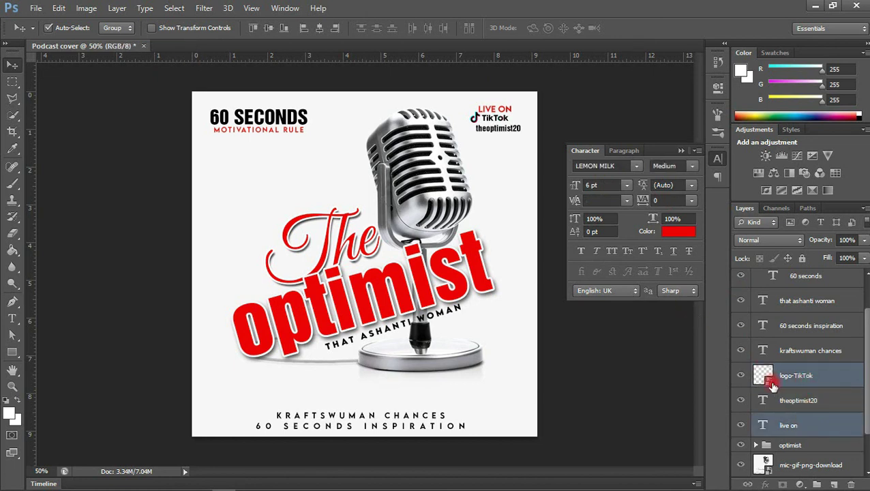
left_click(782, 394, "ctrl")
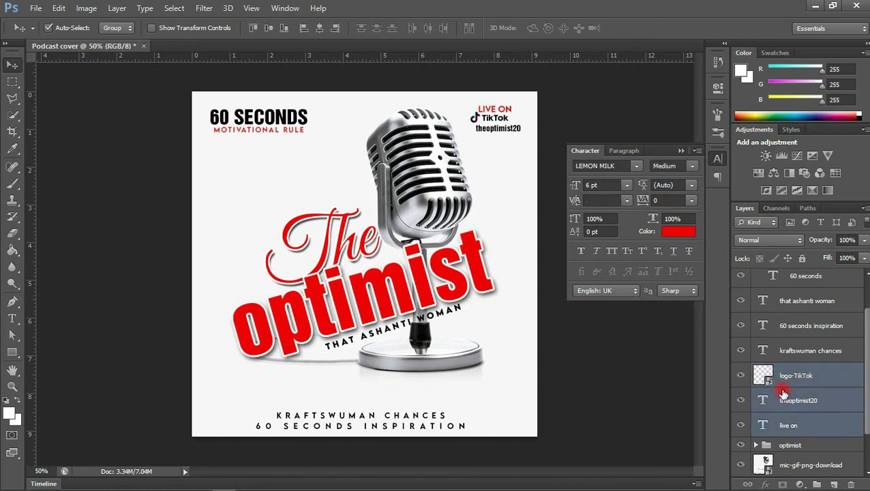
left_click(335, 29)
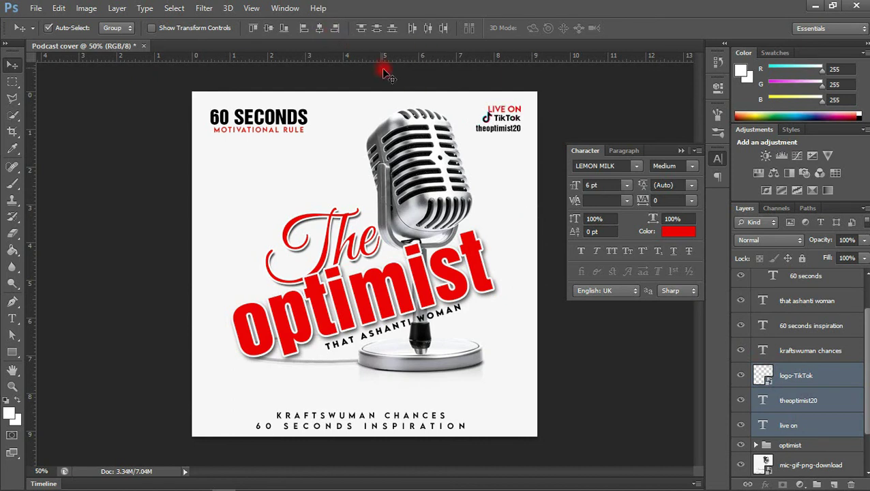
Nudge the live on text slightly upward, away from the TikTok logo
left_click(799, 425)
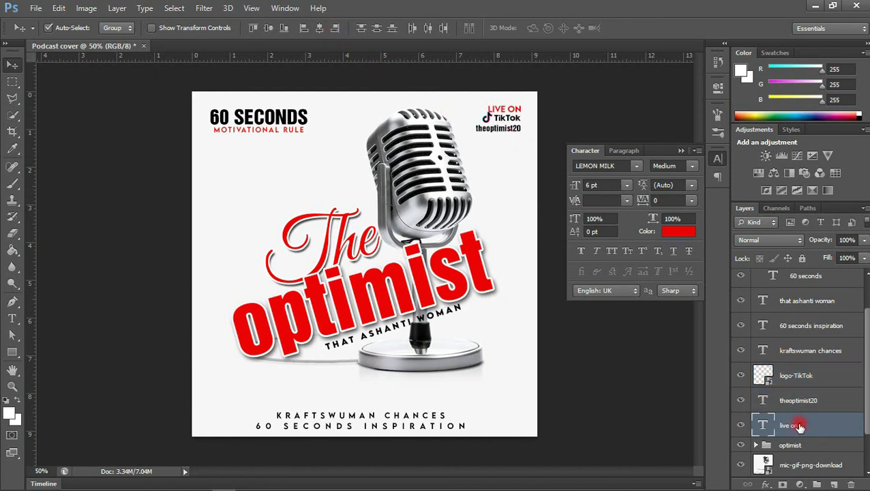
key("Up")
key("Up")
key("Up")
key("Up")
key("Up")
key("Up")
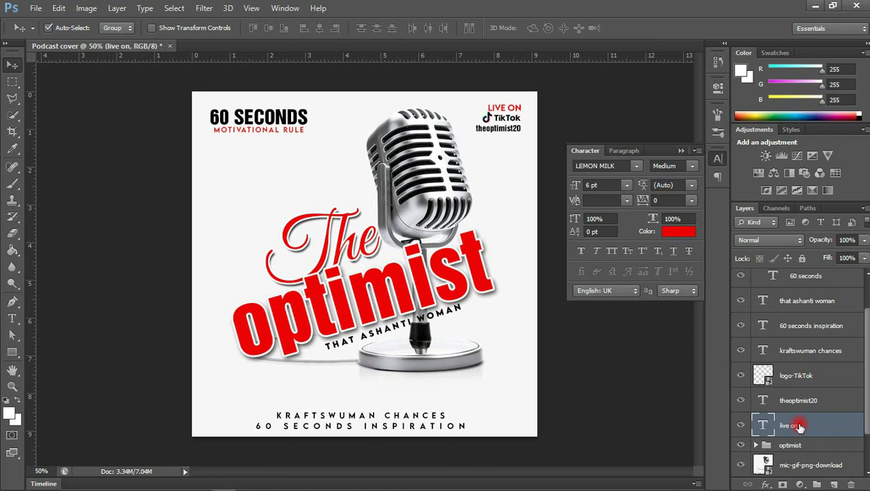
Draw a rectangle about 140 by 46 px below MOTIVATIONAL RULE and fill it with red
left_click(13, 352)
left_click_drag(246, 157, 291, 170)
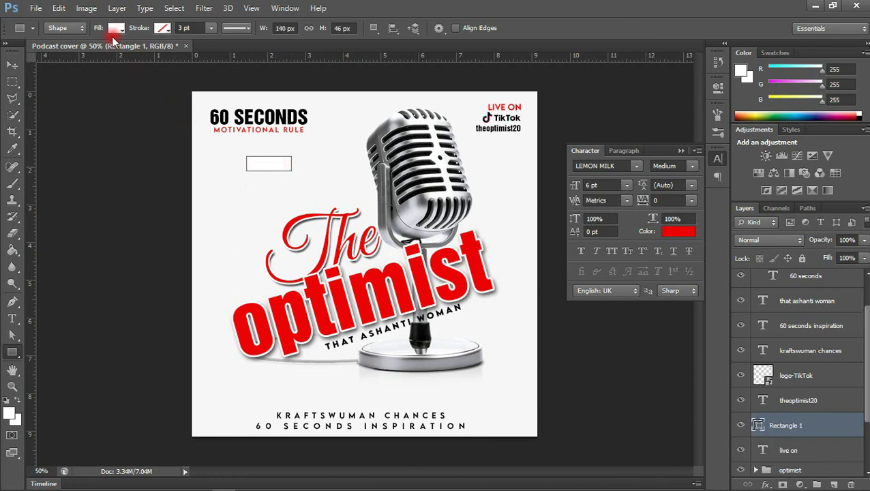
left_click(113, 28)
left_click(53, 89)
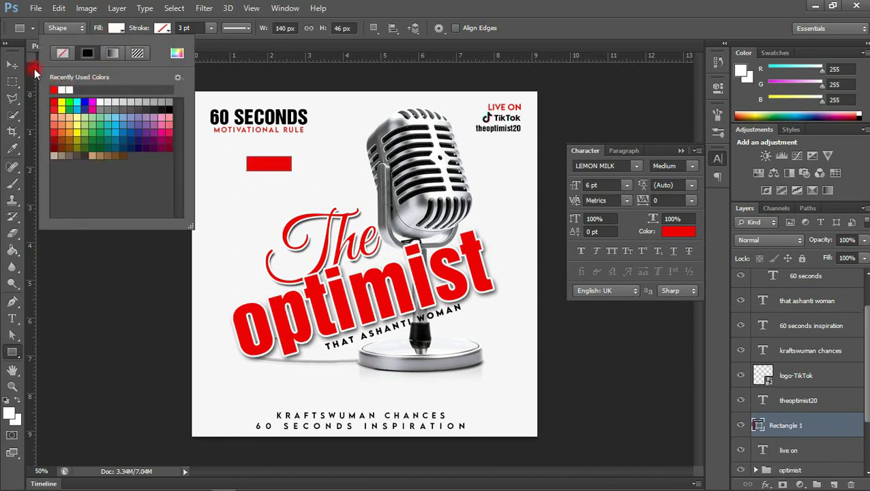
Move the red rectangle over the live on text and stack the live on layer above it
left_click(8, 66)
left_click_drag(281, 164, 510, 110)
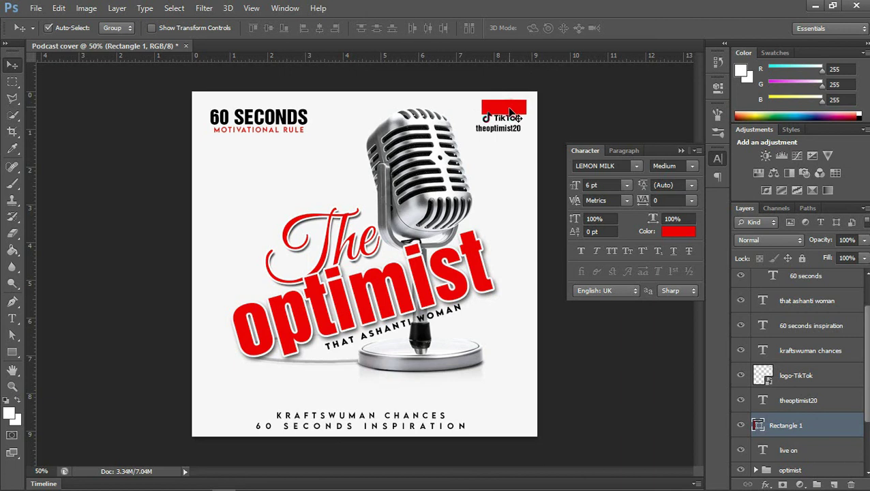
left_click_drag(796, 449, 784, 415)
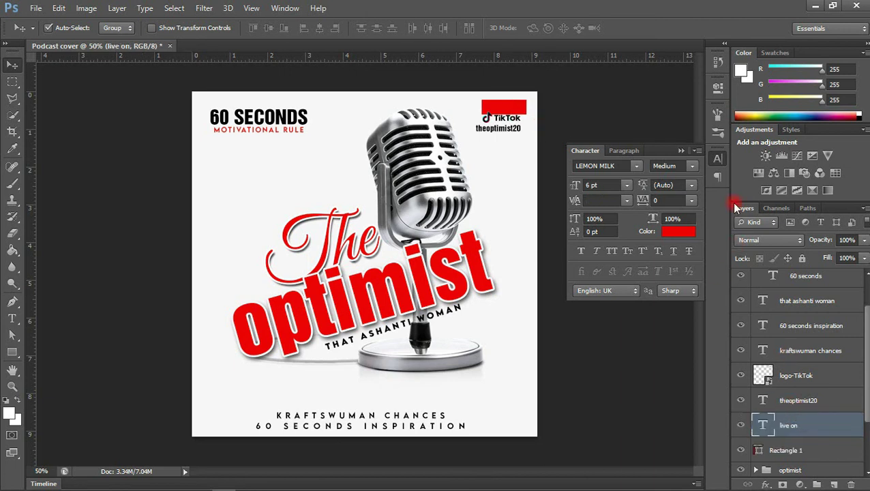
Recolour the live on text to the off-white f7f7f7 sampled from the cover background
left_click(685, 237)
left_click(522, 183)
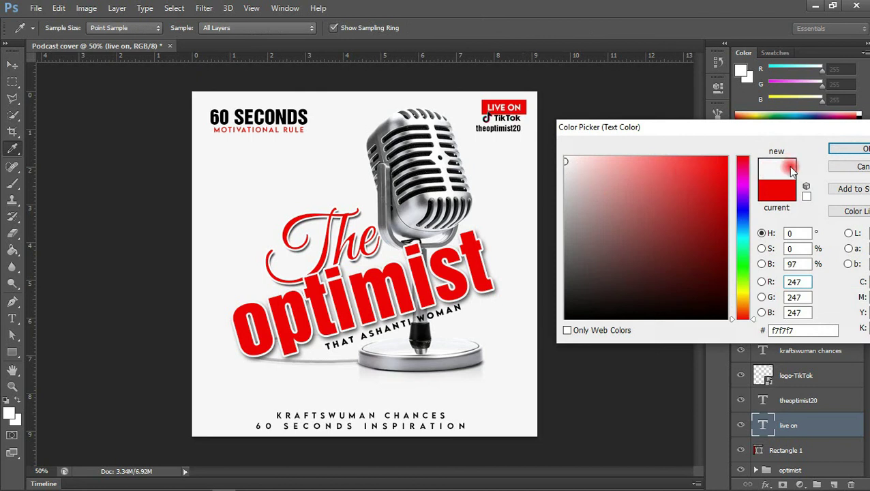
left_click(839, 146)
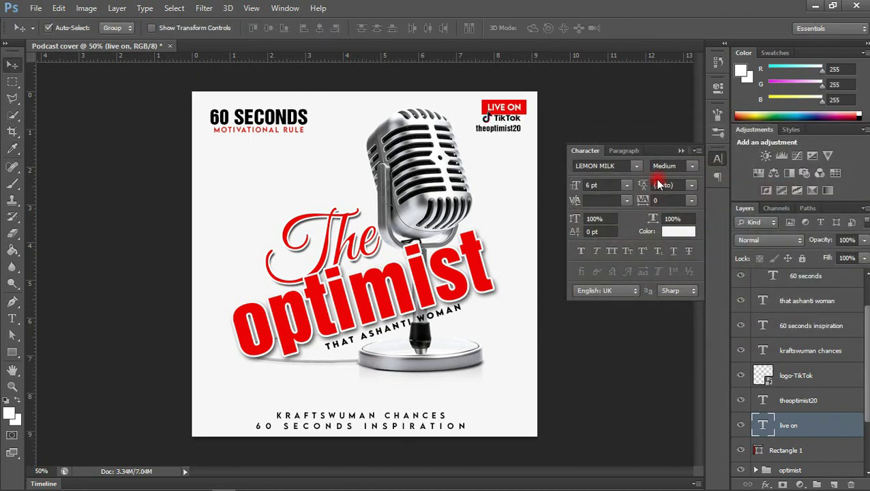
Shift the TikTok logo and theoptimist20 to line up with the right edge of the red LIVE ON box
left_click(512, 121)
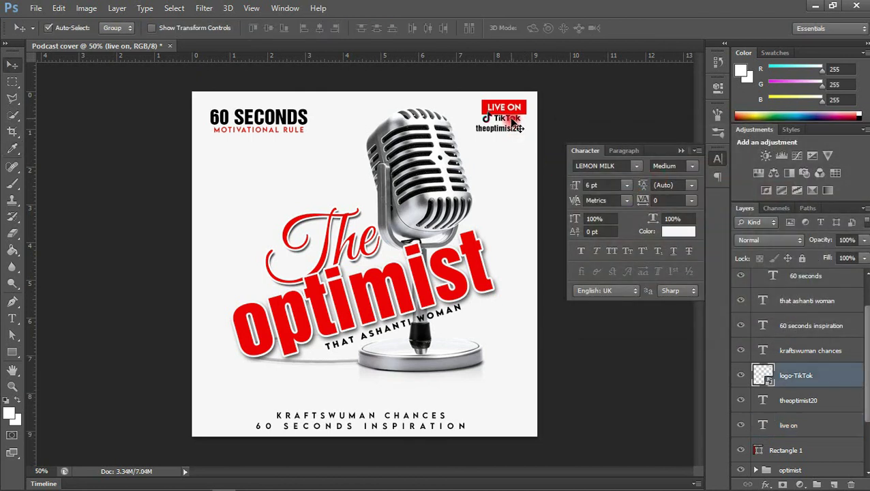
left_click_drag(512, 121, 515, 121)
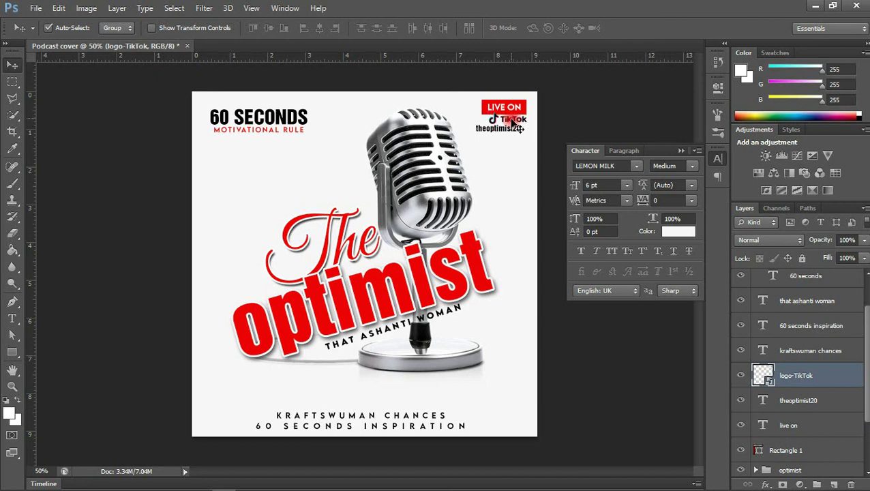
left_click(511, 129)
key("shift+Right")
key("shift+Right")
key("shift+Right")
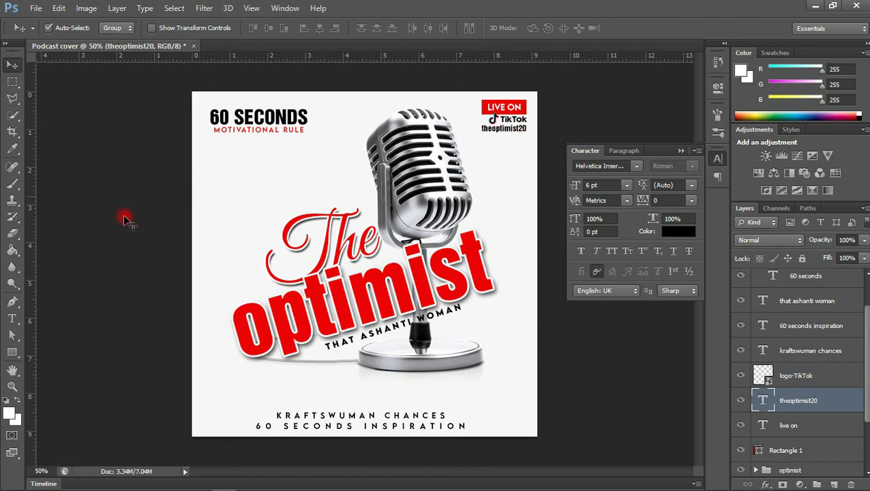
Draw a black vertical bar about 6 by 150 px and place it just right of the LIVE ON block
left_click(12, 352)
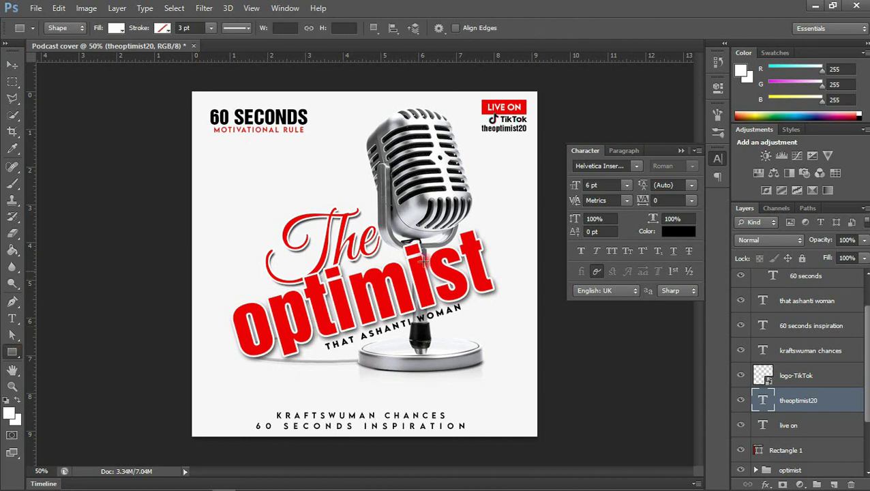
left_click_drag(495, 156, 494, 205)
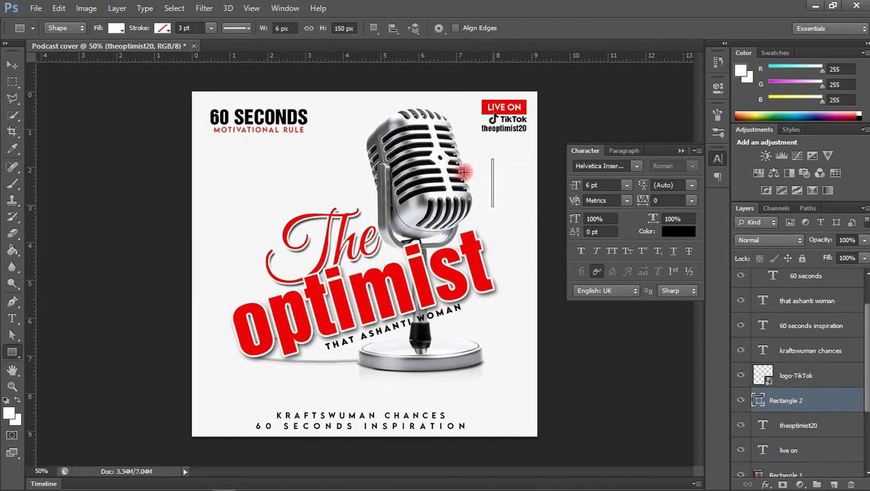
left_click(117, 28)
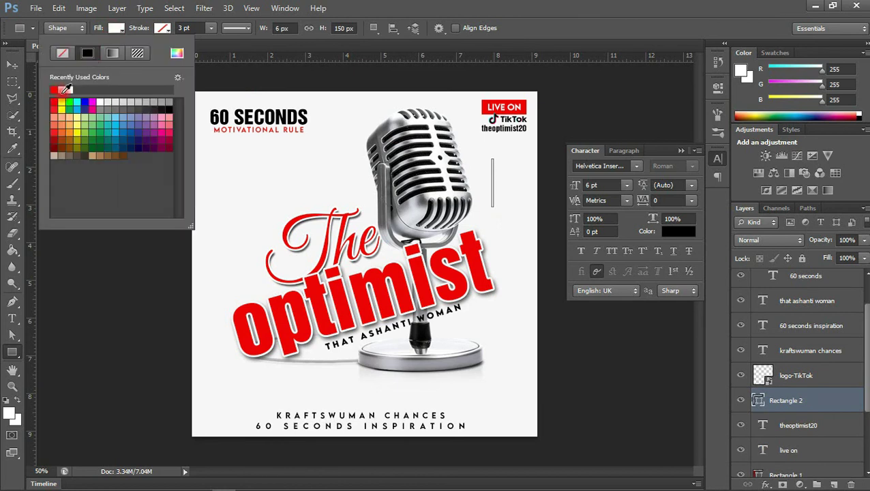
left_click(169, 109)
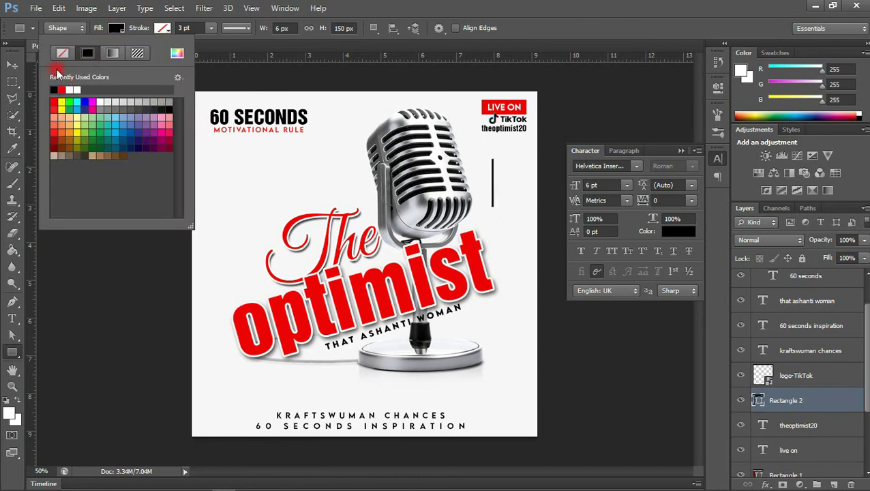
left_click(12, 61)
left_click_drag(498, 193, 530, 123)
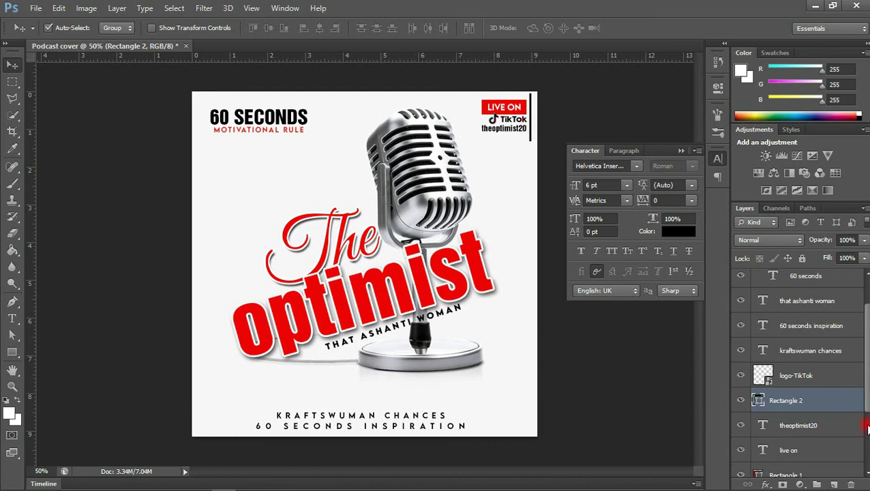
Nudge the TikTok logo, theoptimist20, live on text and red box down together, leaving the black bar in place
left_click(819, 388)
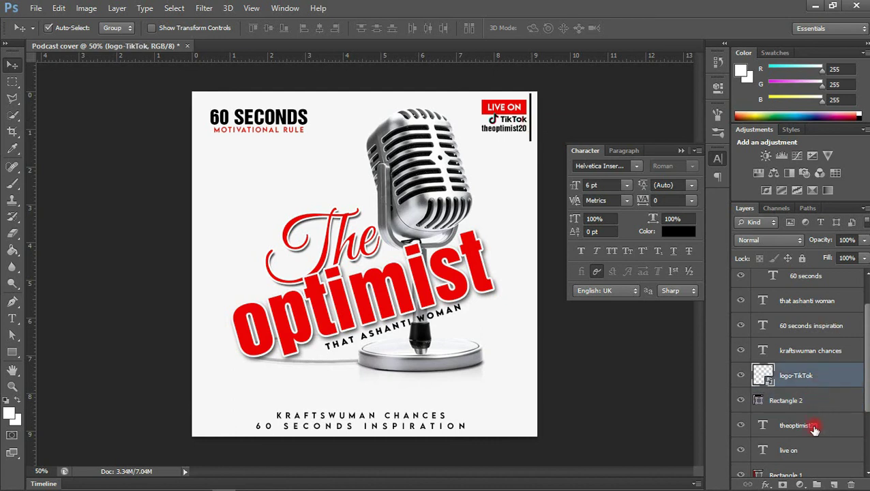
left_click(808, 472, "shift")
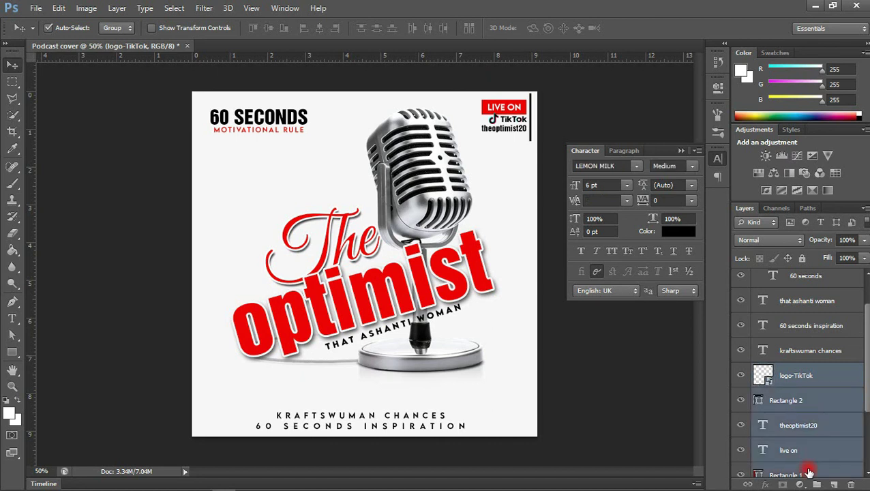
left_click(810, 403, "ctrl")
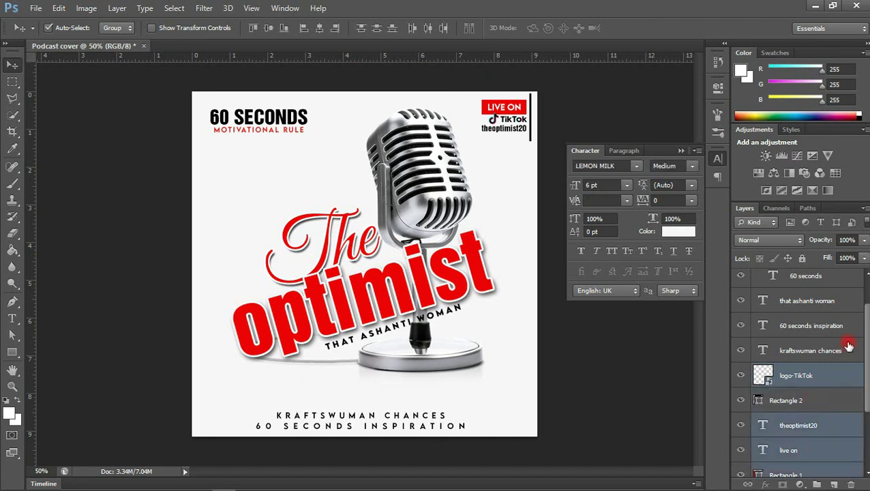
key("Down")
key("Down")
key("Down")
key("Down")
key("Down")
key("Down")
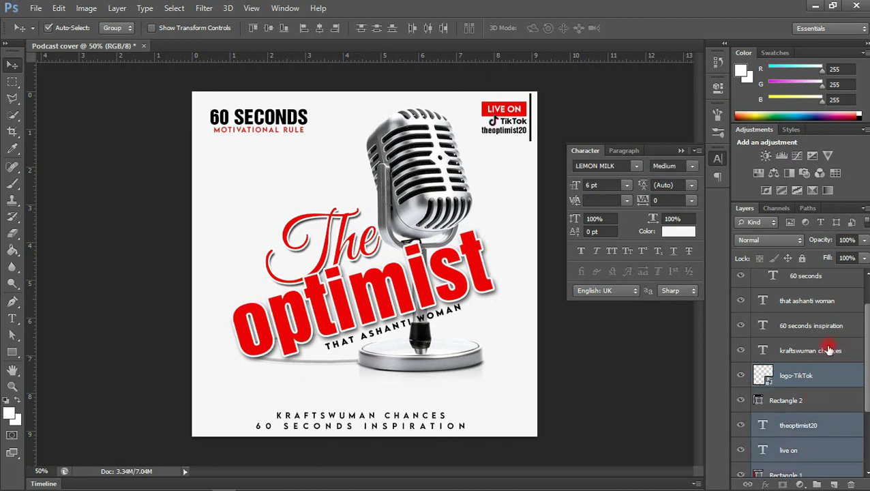
Group the LIVE ON block with the black bar as tiktok, then shrink the group slightly and shift it inward from the cover's corner
left_click(823, 394, "ctrl")
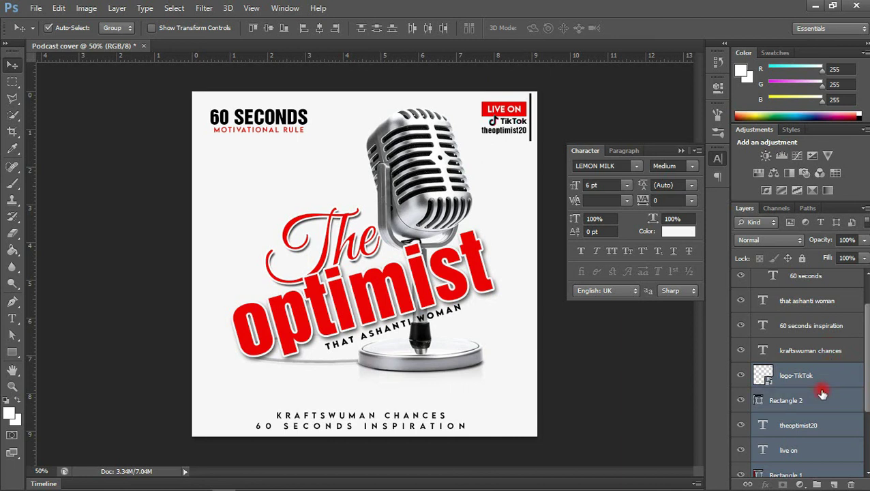
key("ctrl+g")
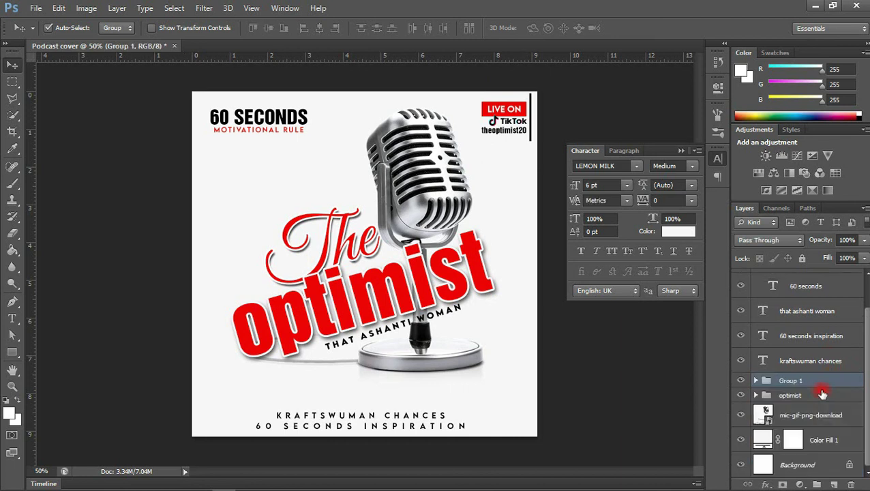
double_click(789, 380)
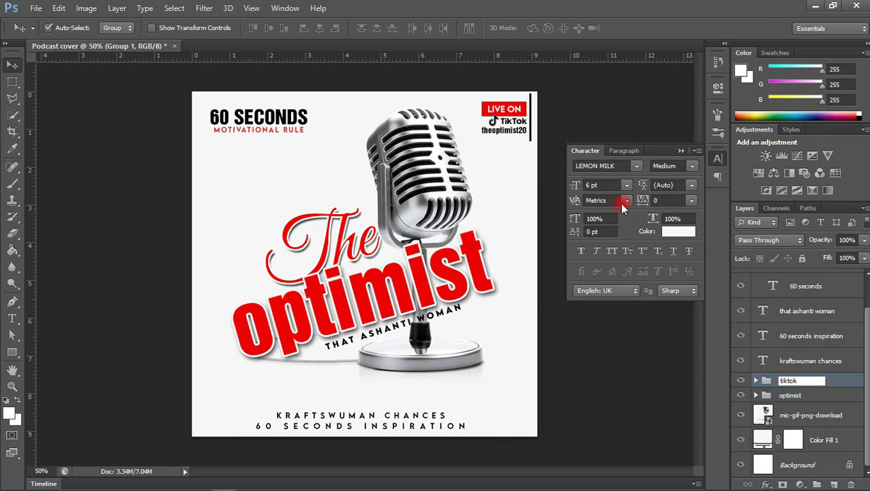
left_click(506, 116)
mouse_move(506, 116)
left_mouse_down()
mouse_move(505, 97)
mouse_move(502, 123)
left_mouse_up()
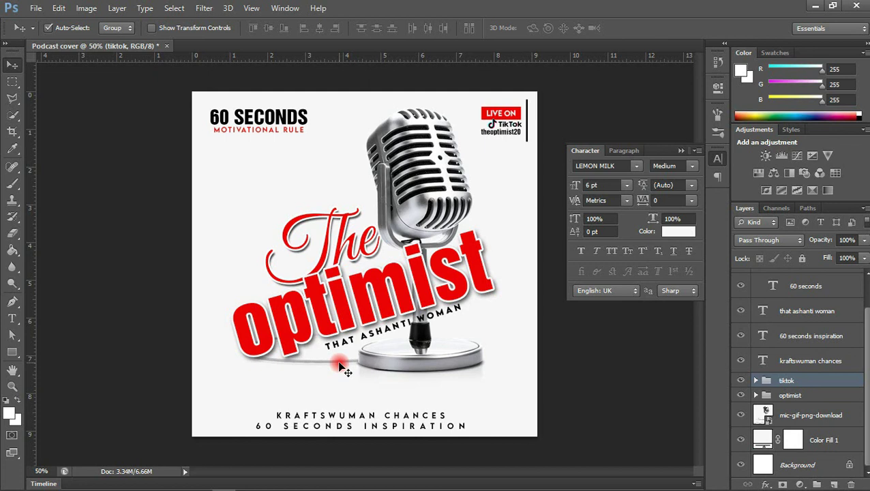
Add the text "coming soon" in 6 pt LEMON MILK Medium above the bottom lines and stack its layer above kraftswuman chances
key("t")
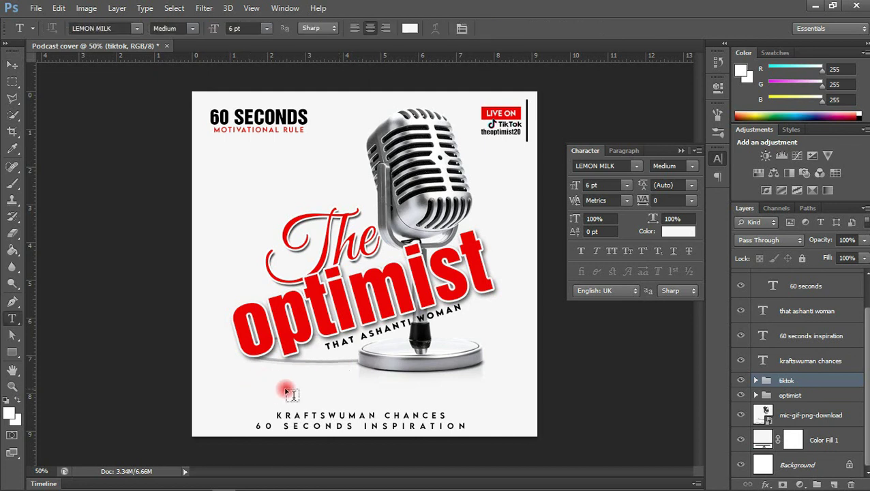
left_click(287, 394)
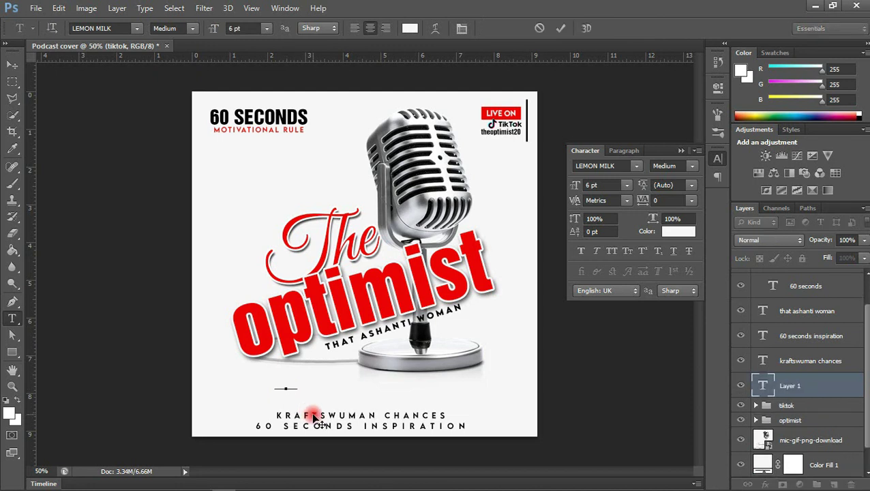
type("the")
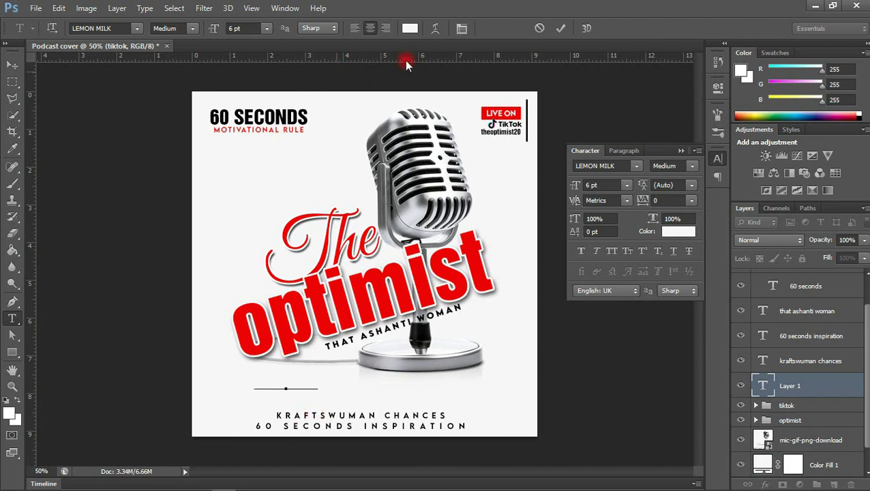
left_click(562, 29)
left_click_drag(822, 389, 816, 357)
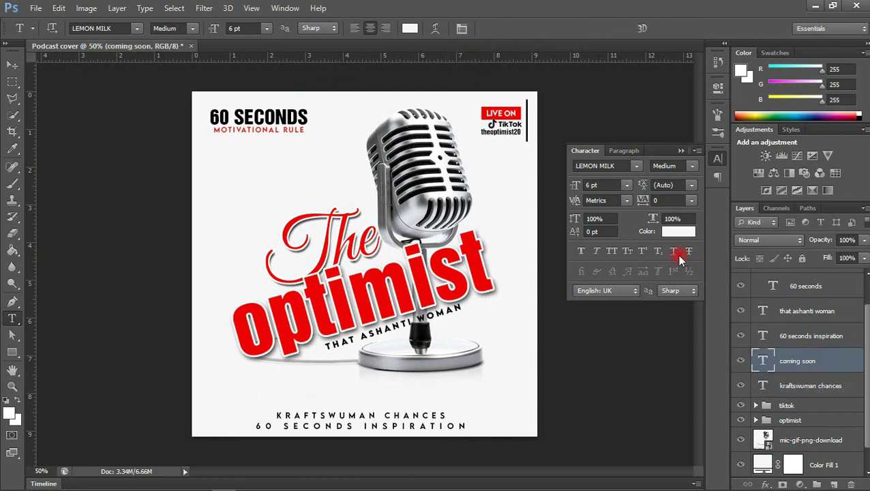
Recolour the coming soon text black (000000) and move it down to just above KRAFTSWUMAN CHANCES
left_click(672, 232)
left_click(725, 328)
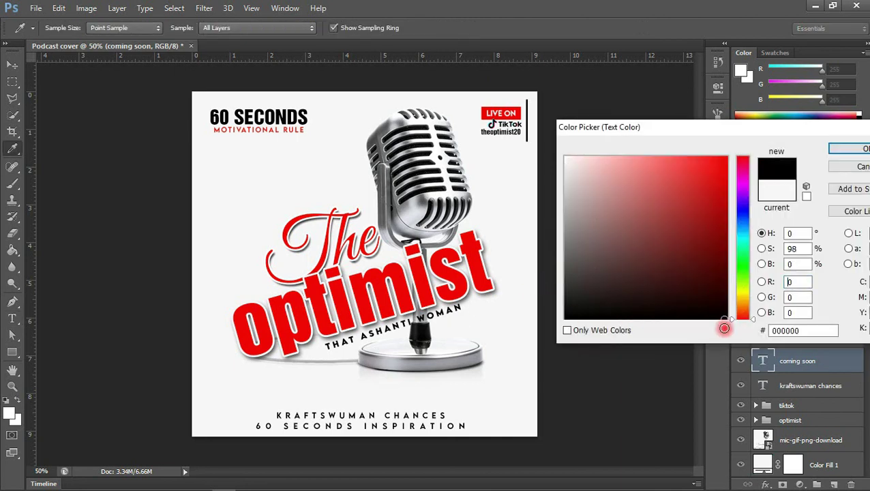
left_click_drag(724, 328, 754, 328)
left_click(844, 151)
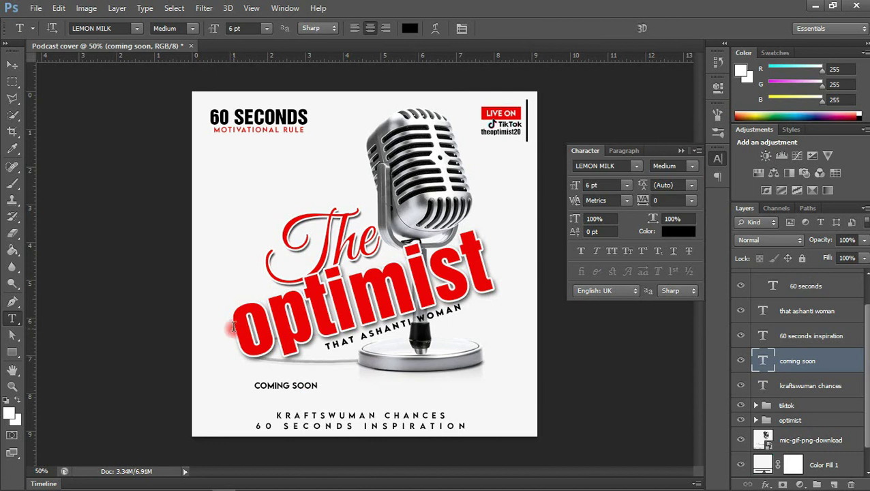
key("v")
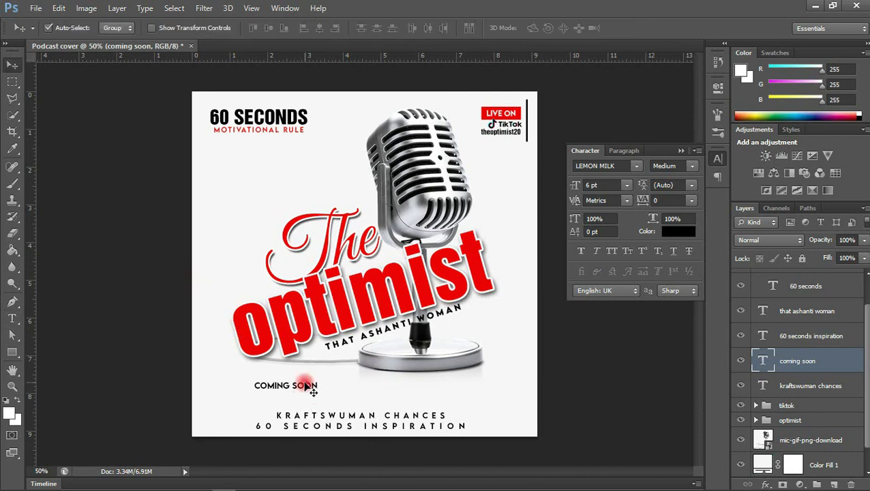
left_click_drag(309, 386, 342, 395)
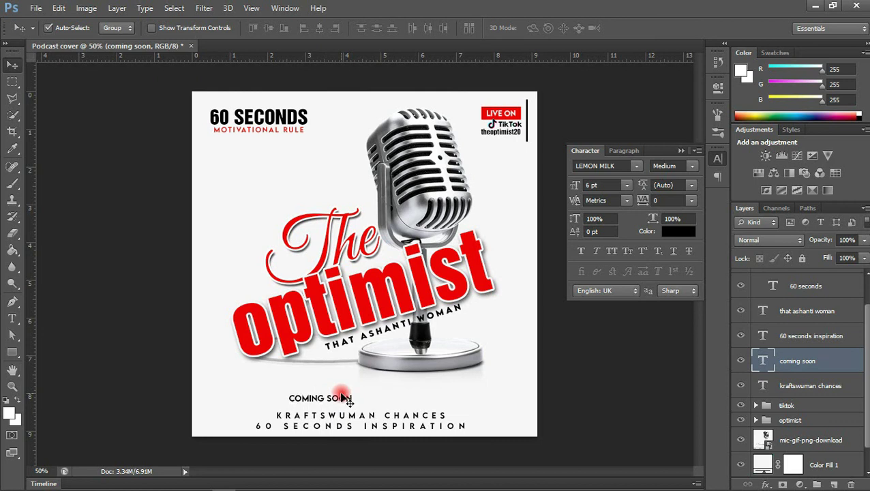
Place soundcloud.jpg from the New folder window into the cover and shrink it to a small logo beside COMING SOON
mouse_move(127, 477)
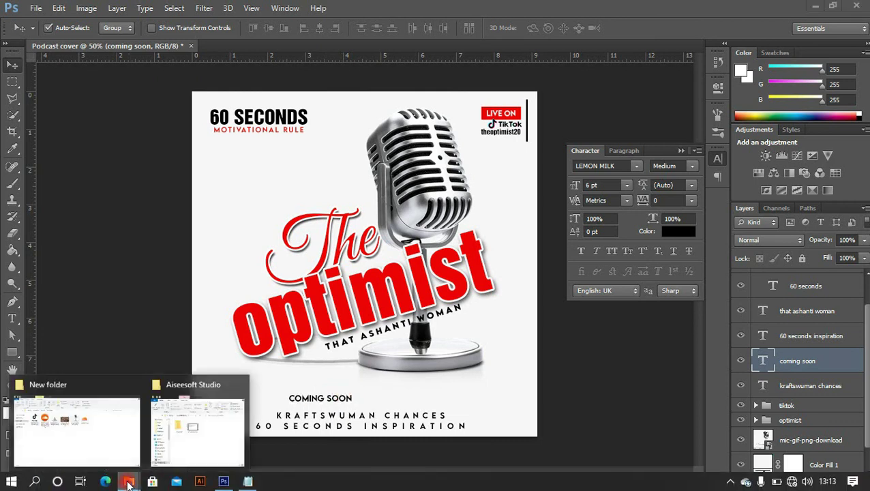
left_click(94, 425)
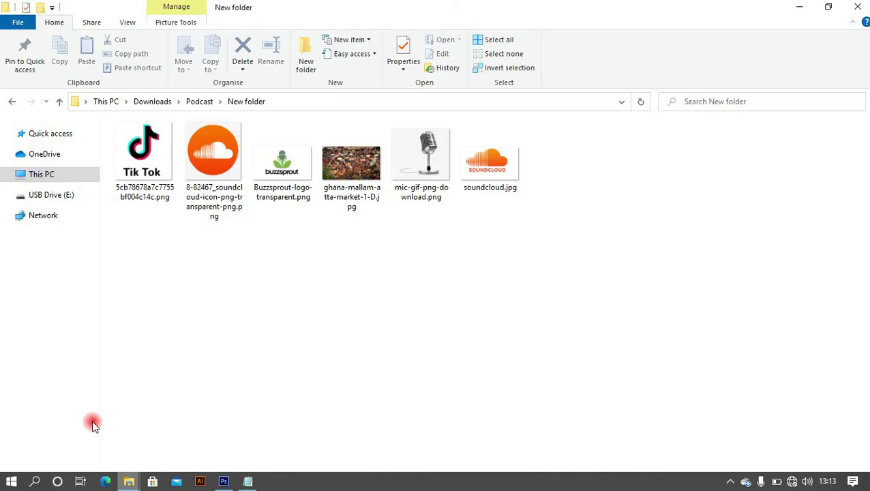
left_click(494, 153)
left_click_drag(384, 394, 366, 385)
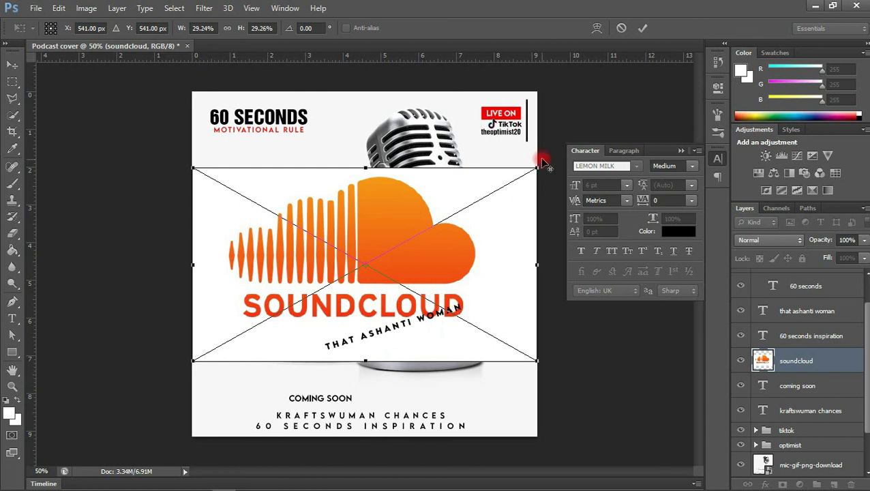
left_click_drag(539, 166, 401, 397)
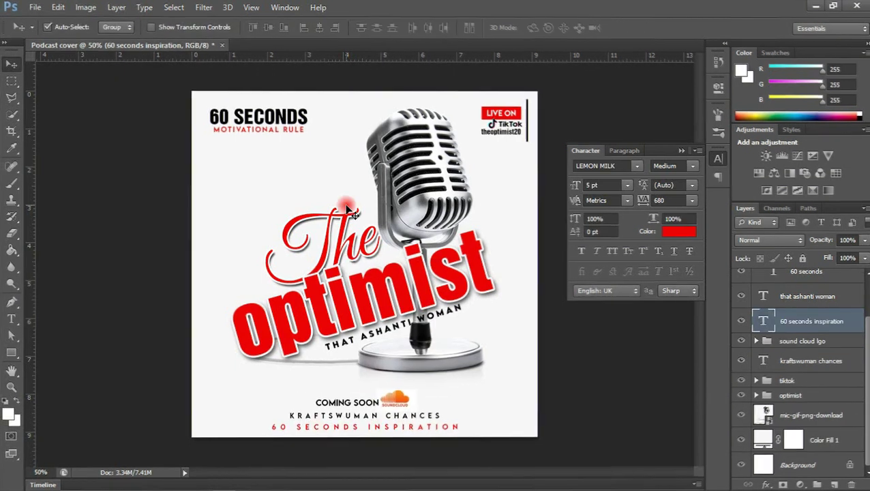